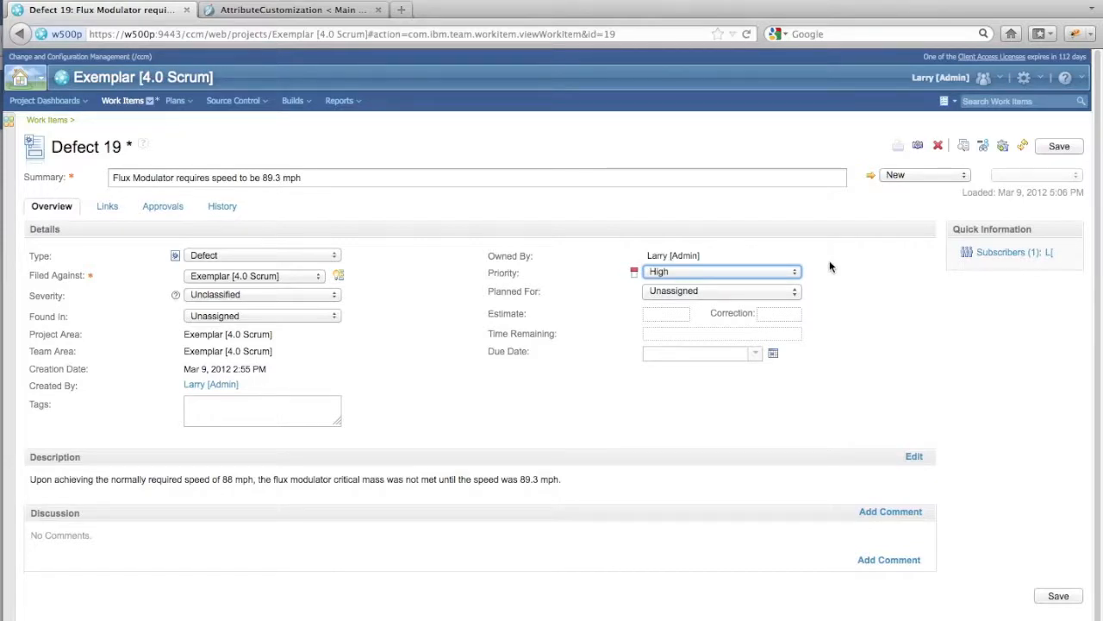
- Set the defect's Priority to Unassigned and its Planned For to Sprint 1 (1.0)
left_click(767, 272)
left_click(758, 284)
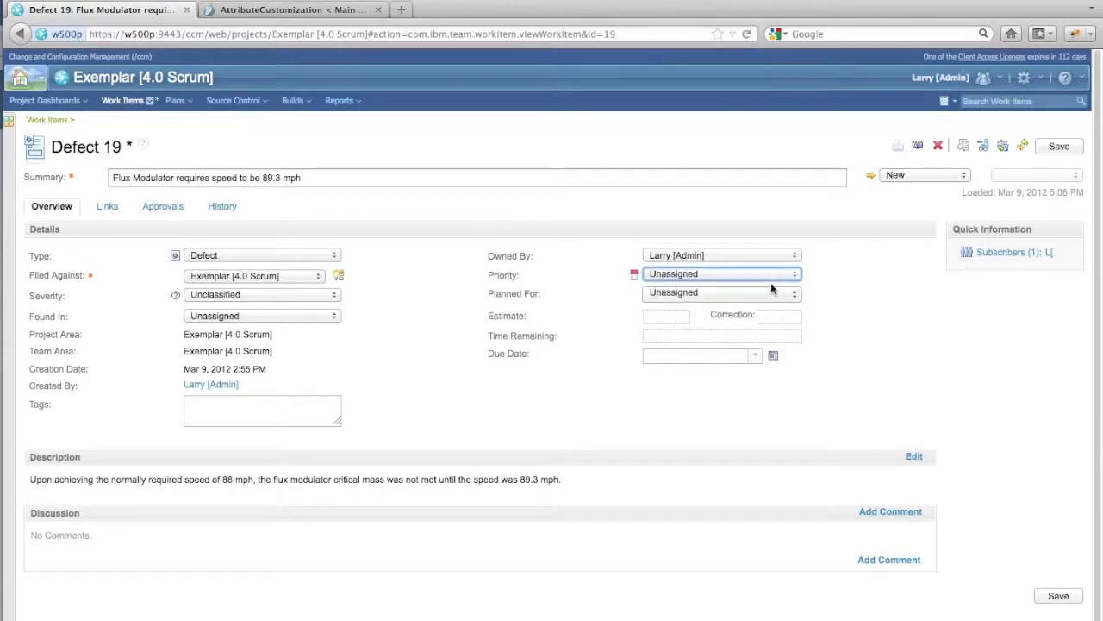
left_click(840, 290)
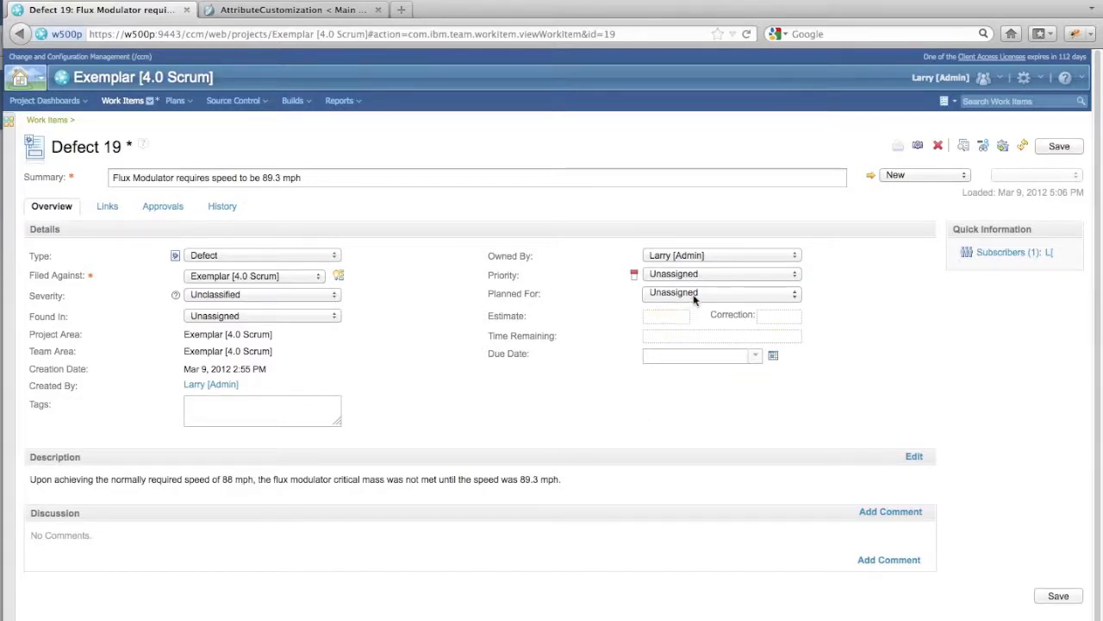
left_click(714, 293)
left_click(677, 333)
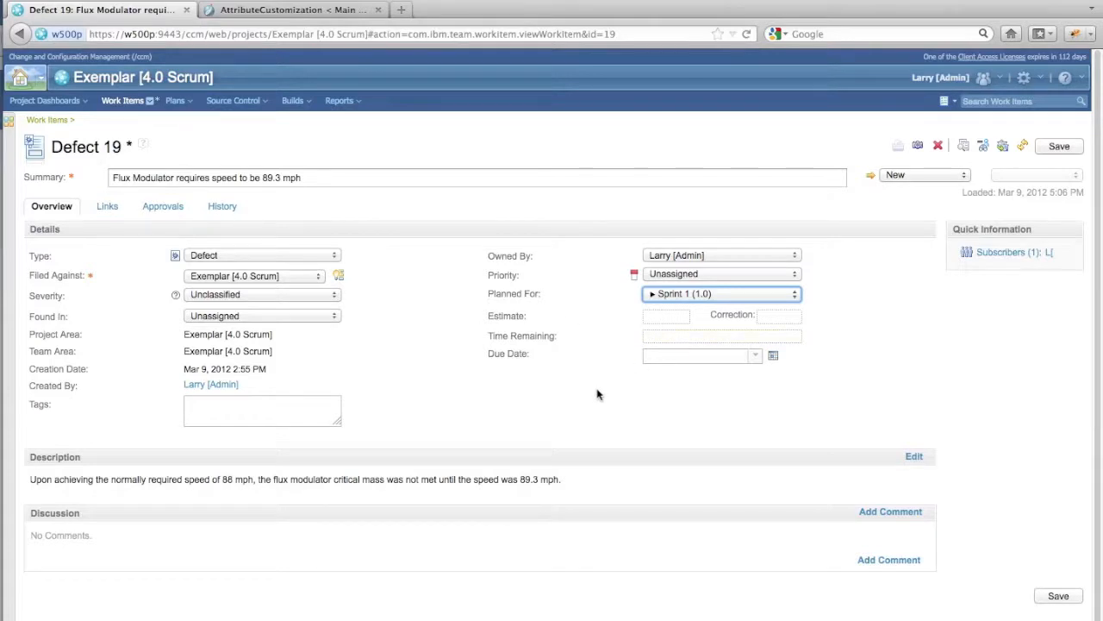
- Set Planned For back to Unassigned and refresh the defect, discarding its unsaved changes
left_click(671, 296)
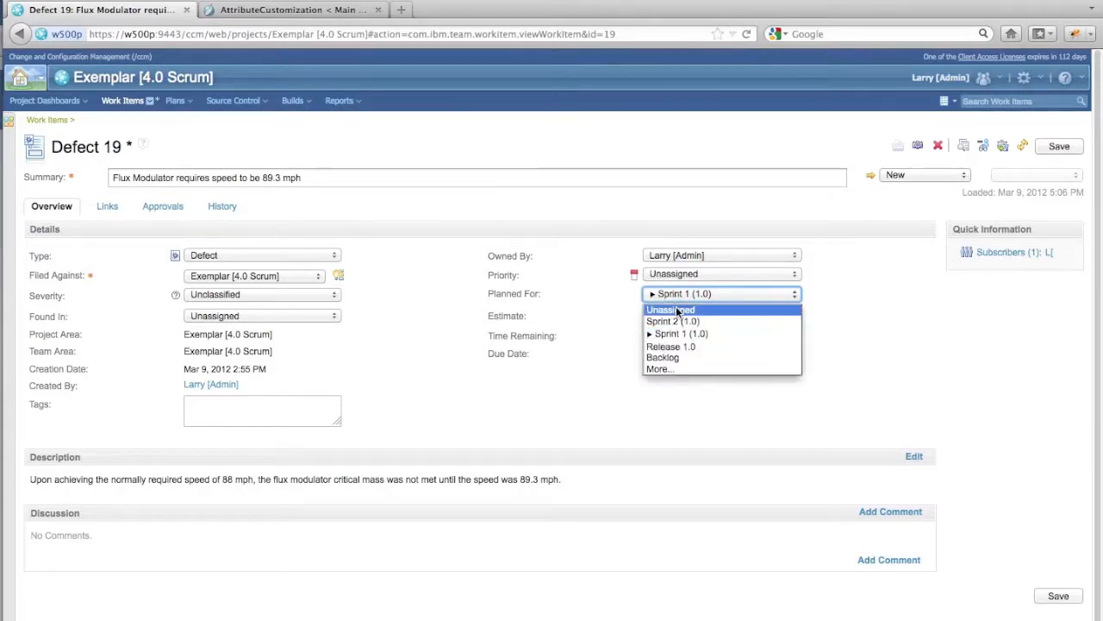
left_click(675, 309)
left_click(1022, 147)
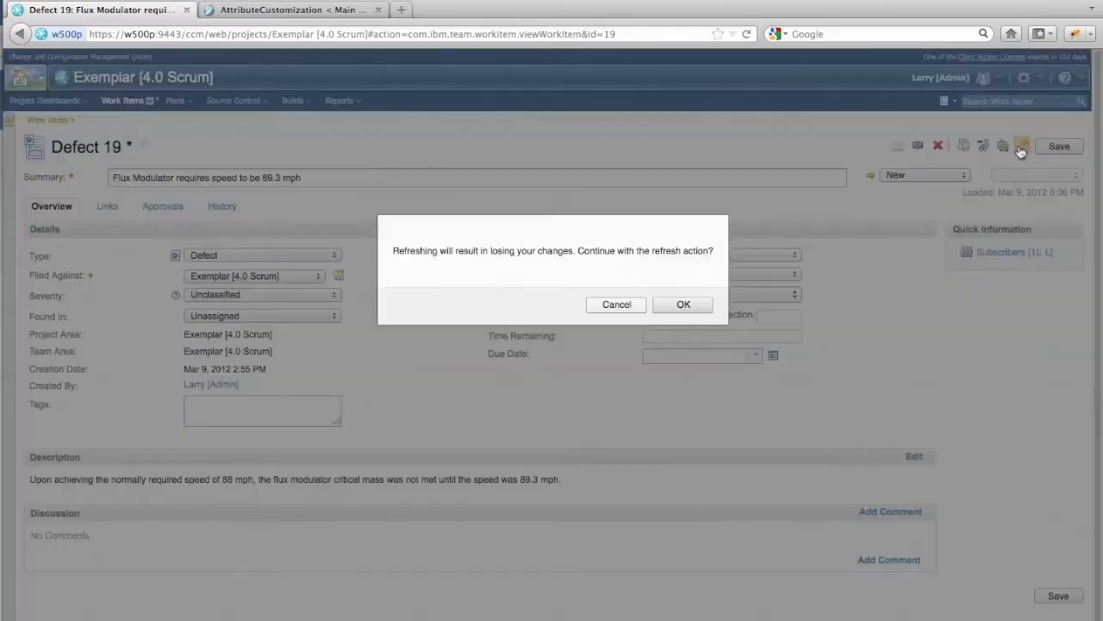
left_click(681, 305)
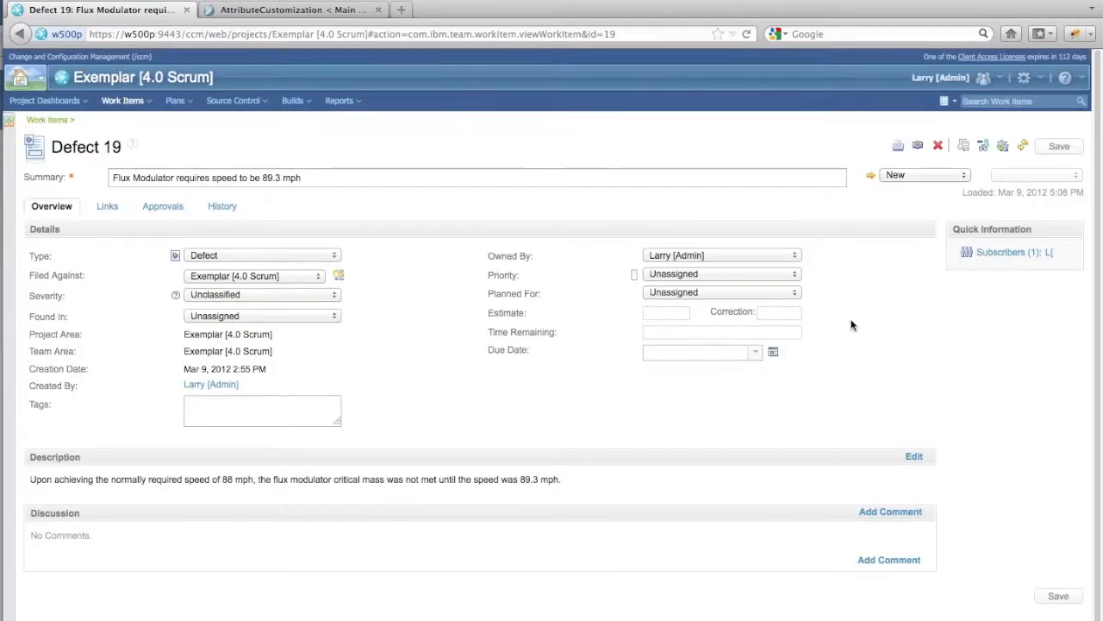
- Switch to the Eclipse client and open the project's work item Attribute Customization settings with the Conditions group expanded
key("super+Tab")
key("super+Tab")
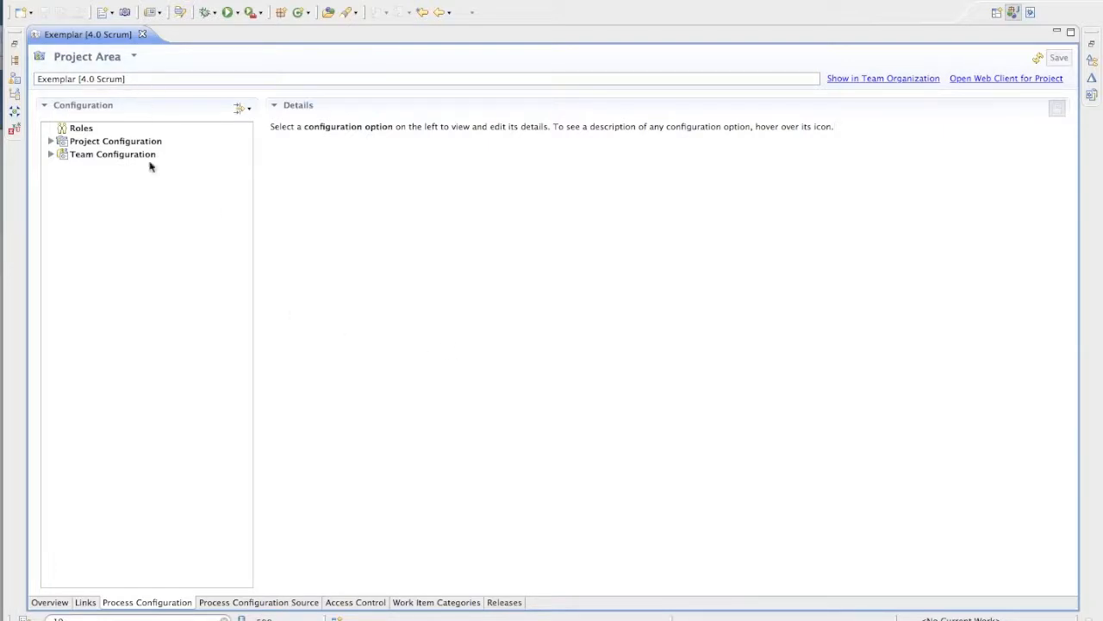
left_click(50, 141)
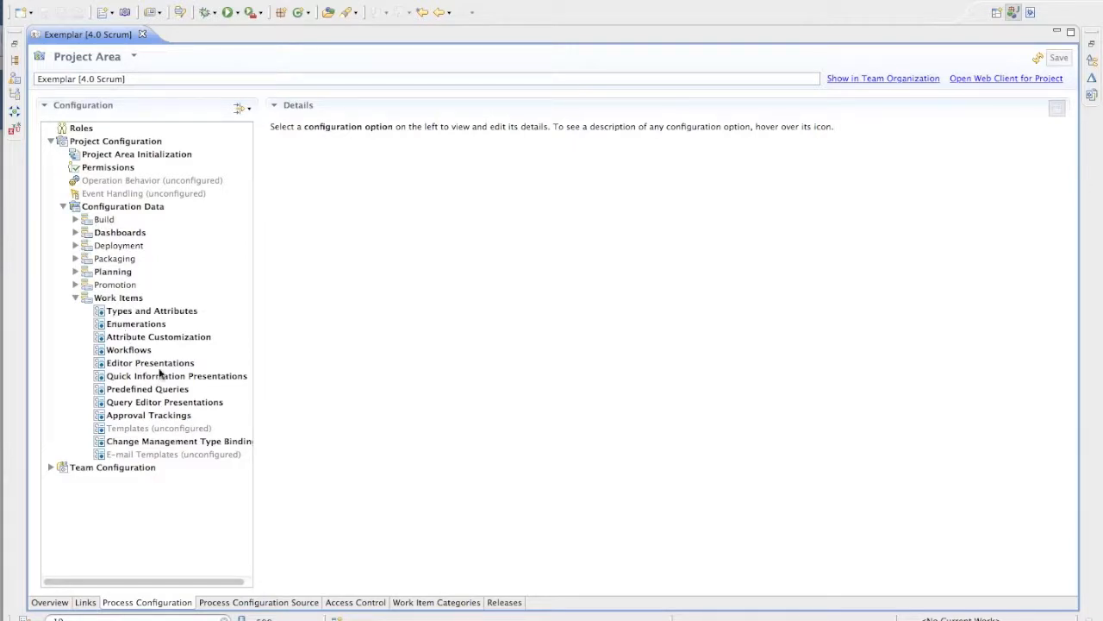
left_click(176, 341)
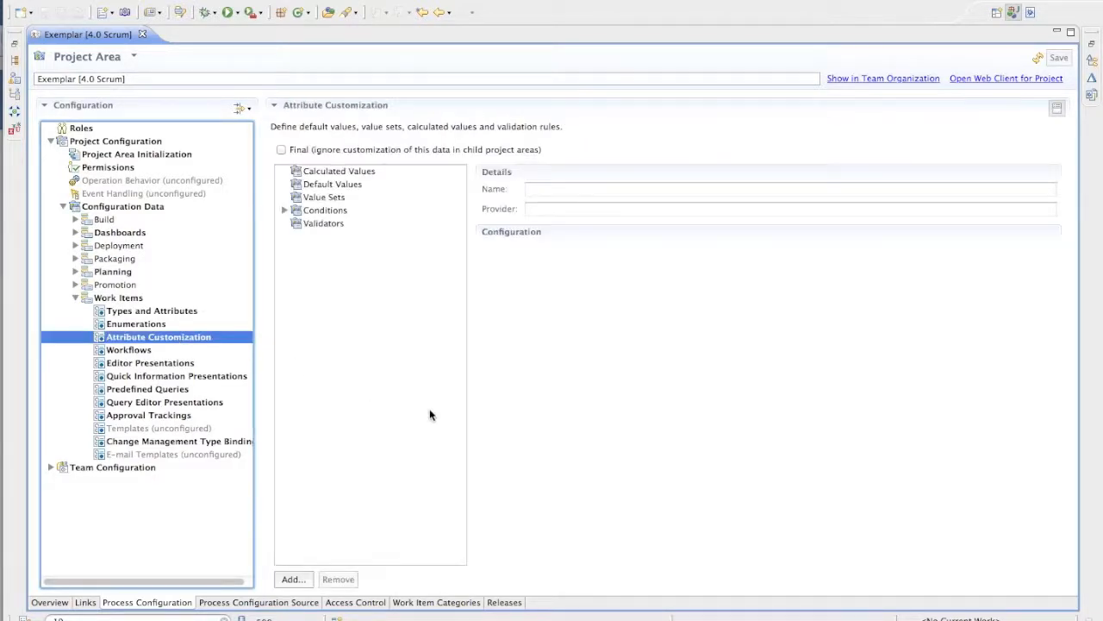
left_click(283, 210)
- Add a configuration named planned-for-not-unassigned with type Conditions and provider Script Based Condition
left_click(302, 580)
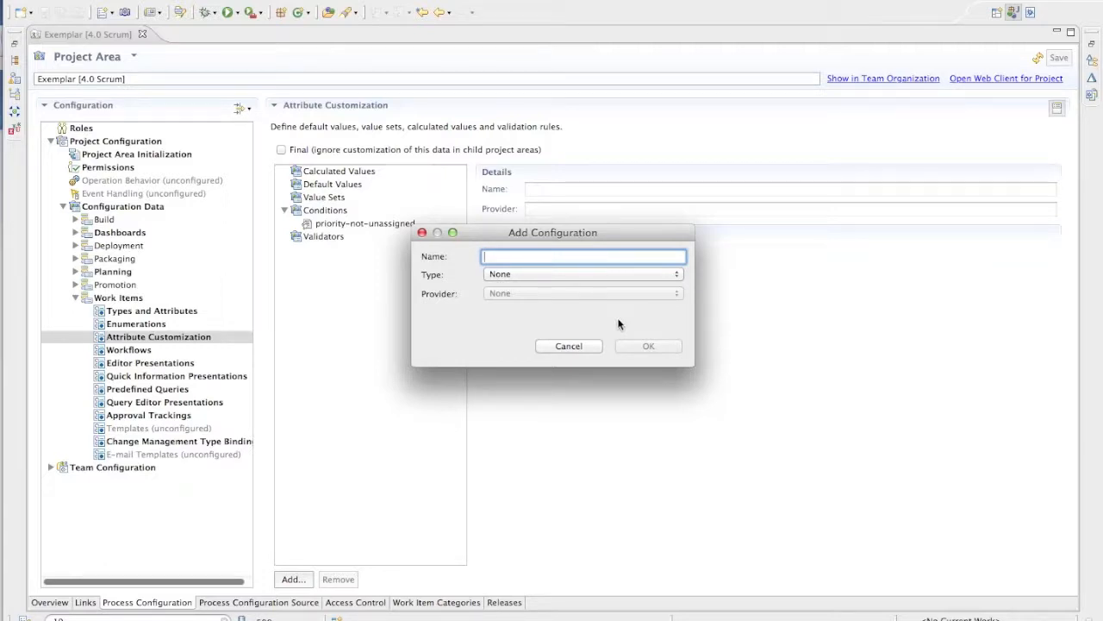
type("planned-for-not-unassigned")
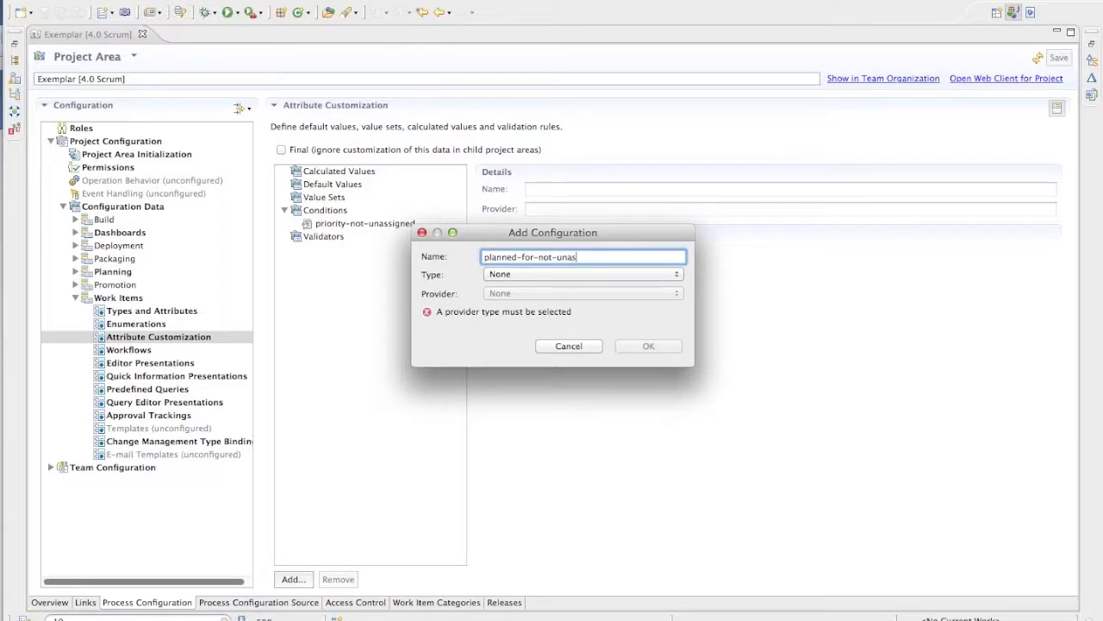
left_click(562, 274)
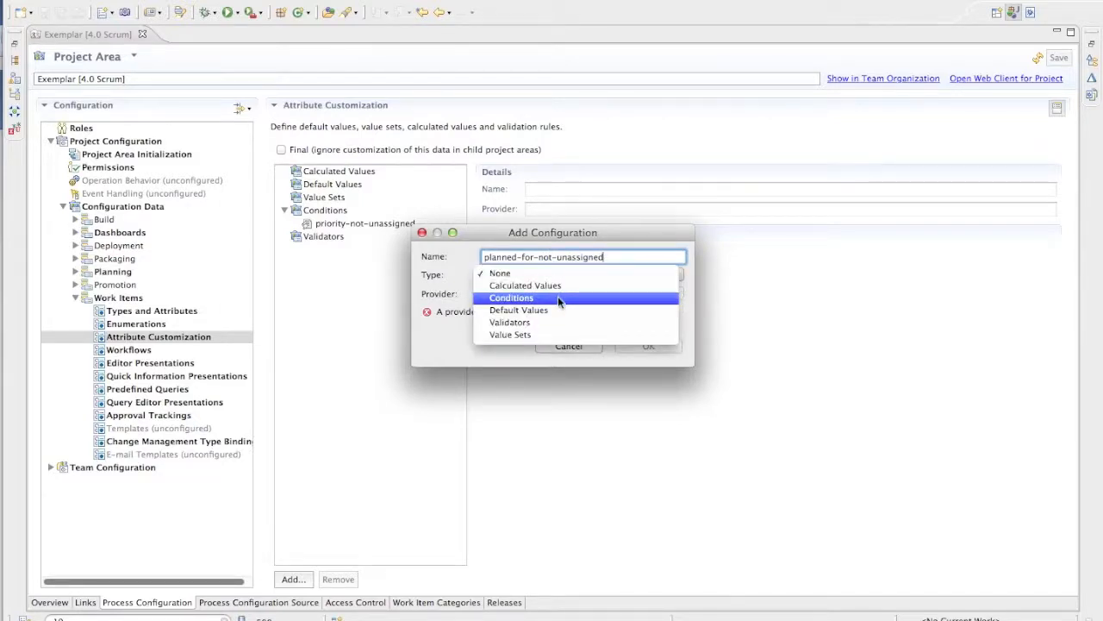
left_click(558, 297)
left_click(569, 294)
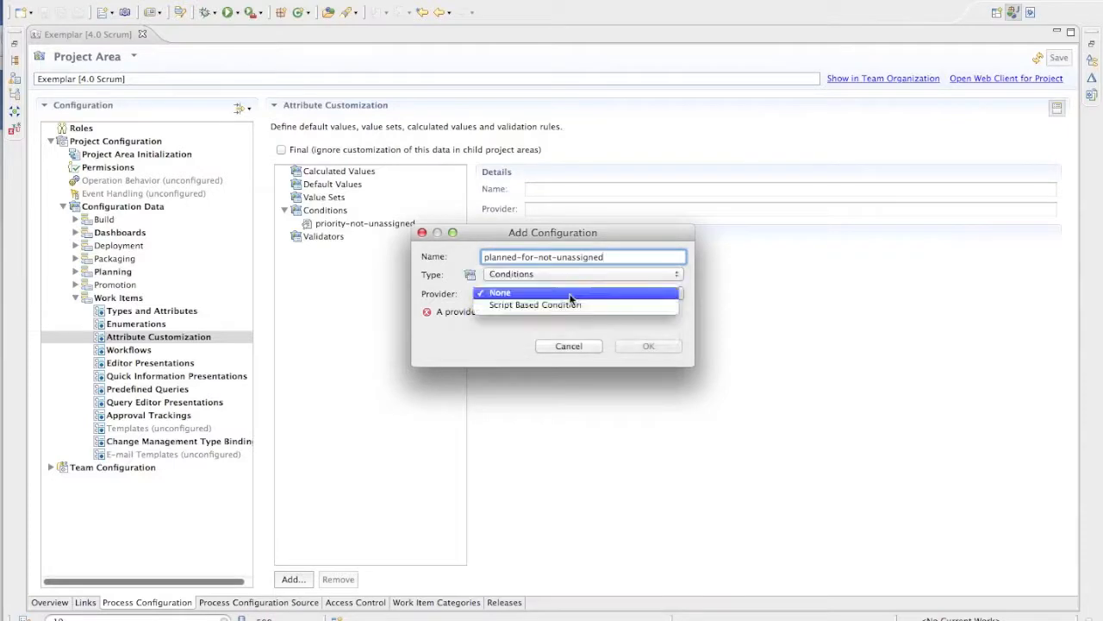
left_click(567, 305)
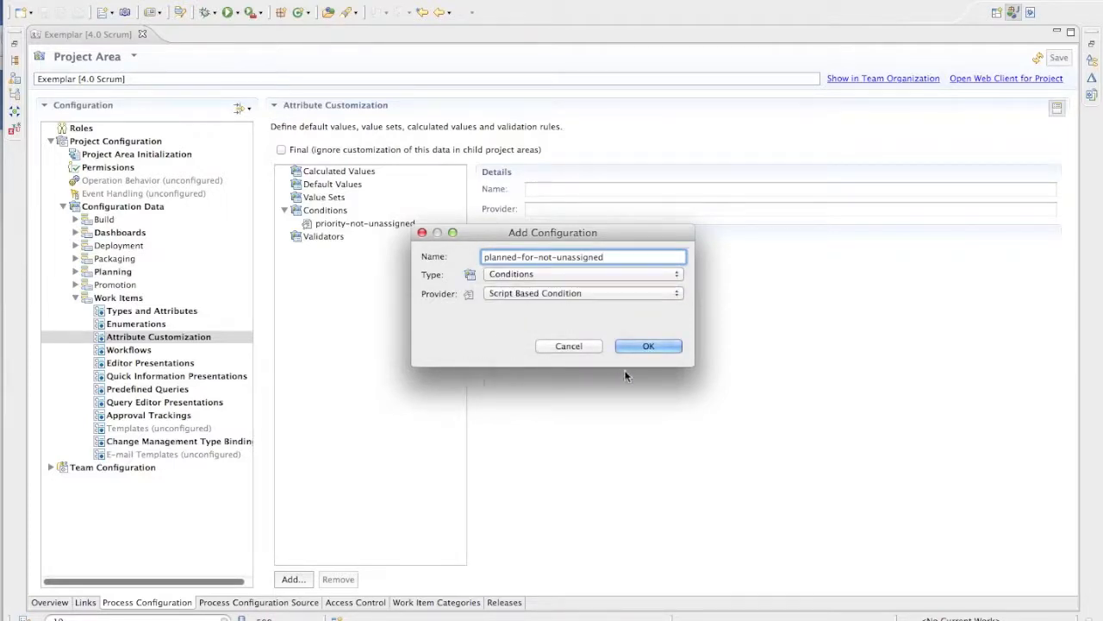
left_click(655, 346)
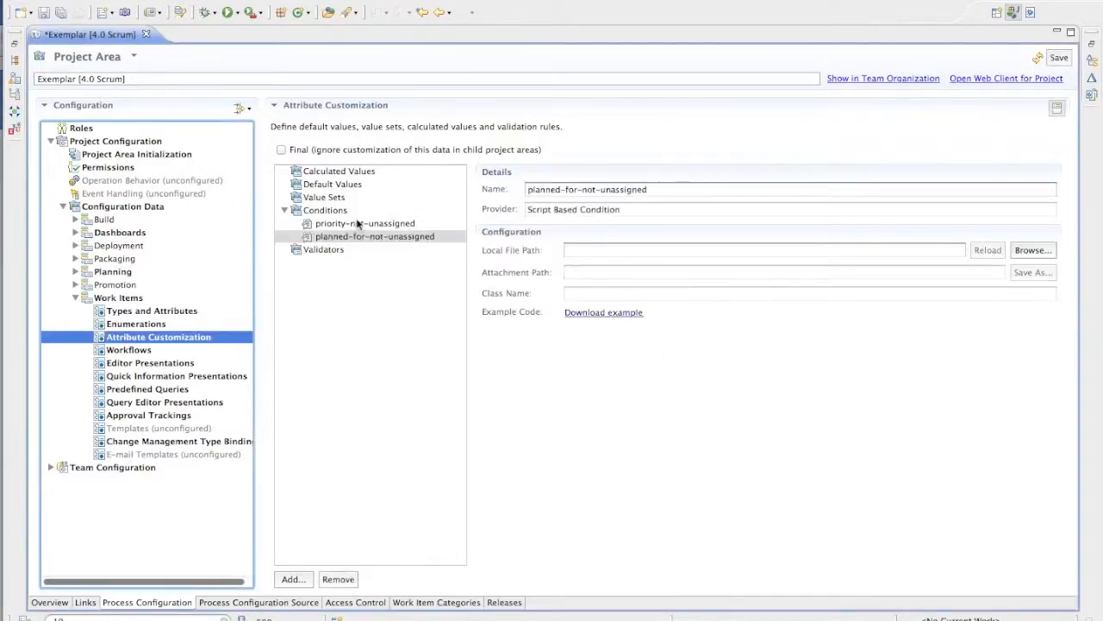
- Load the script file condition-target-not-unassigned.js into the planned-for-not-unassigned condition
left_click(1046, 254)
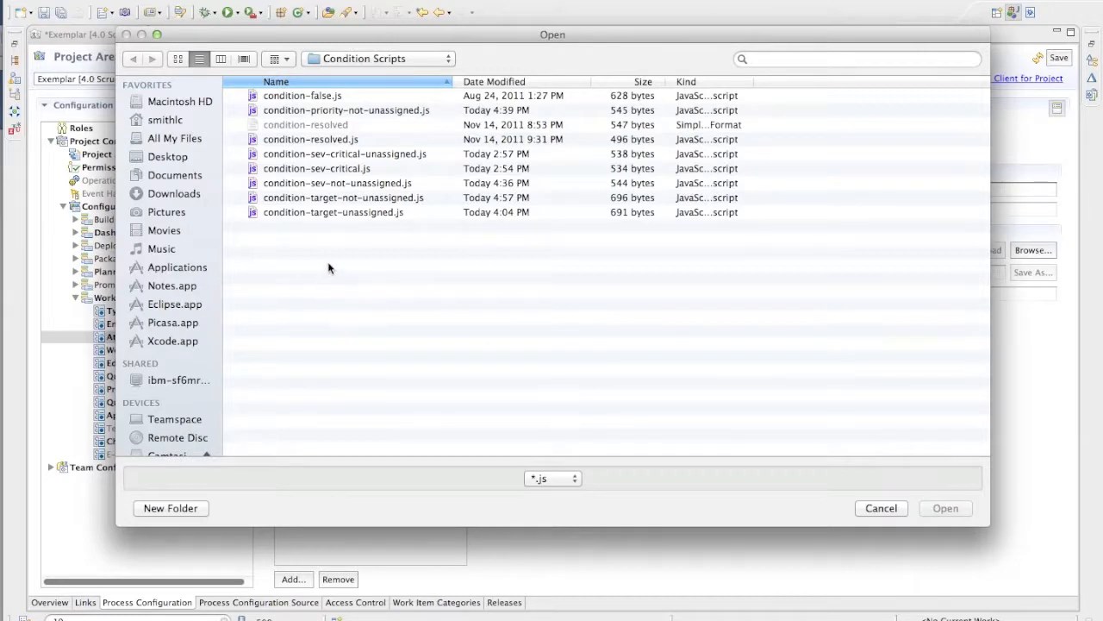
left_click(357, 198)
left_click(947, 509)
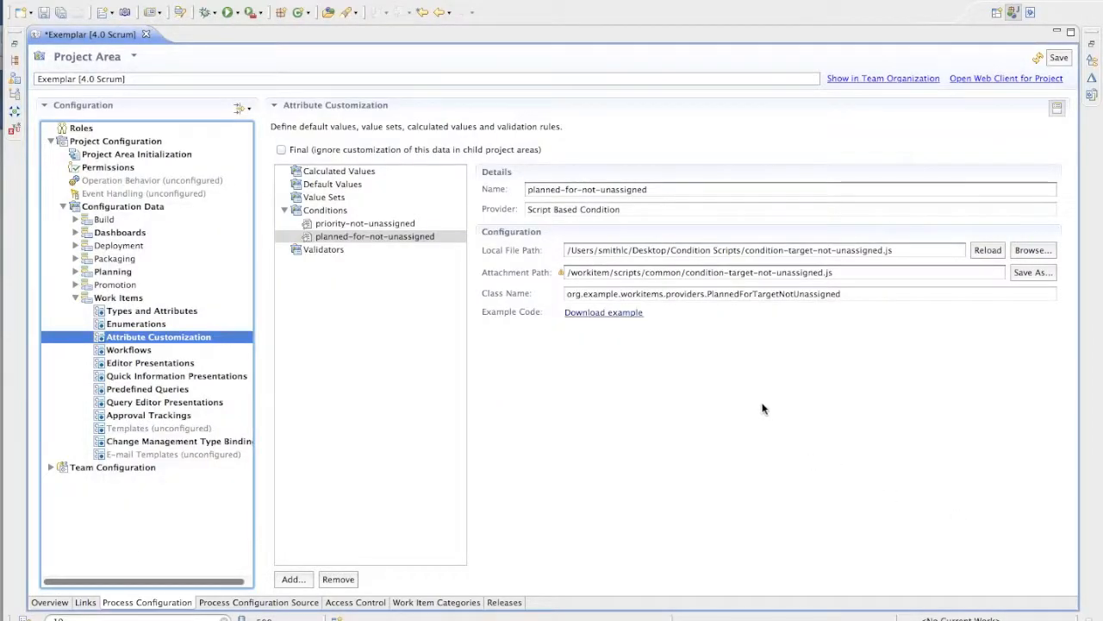
- Switch to TextWrangler and examine the matches function and its Planned For lookup in condition-target-not-unassigned.js
key("super+Tab")
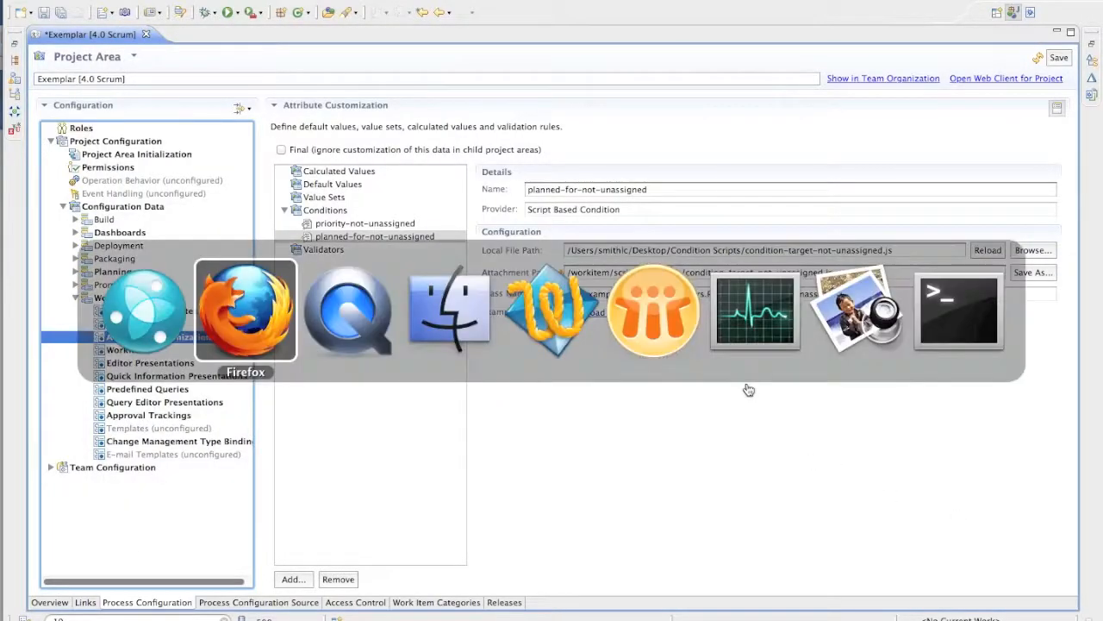
key("super+Tab")
key("super+Tab")
key("super+Tab")
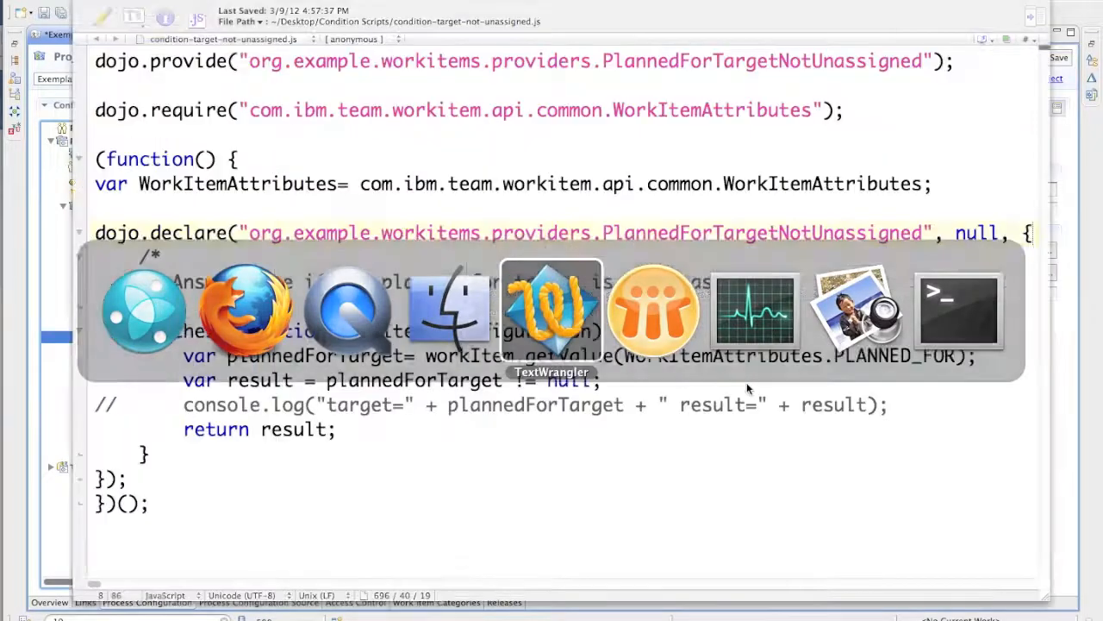
left_click(523, 356)
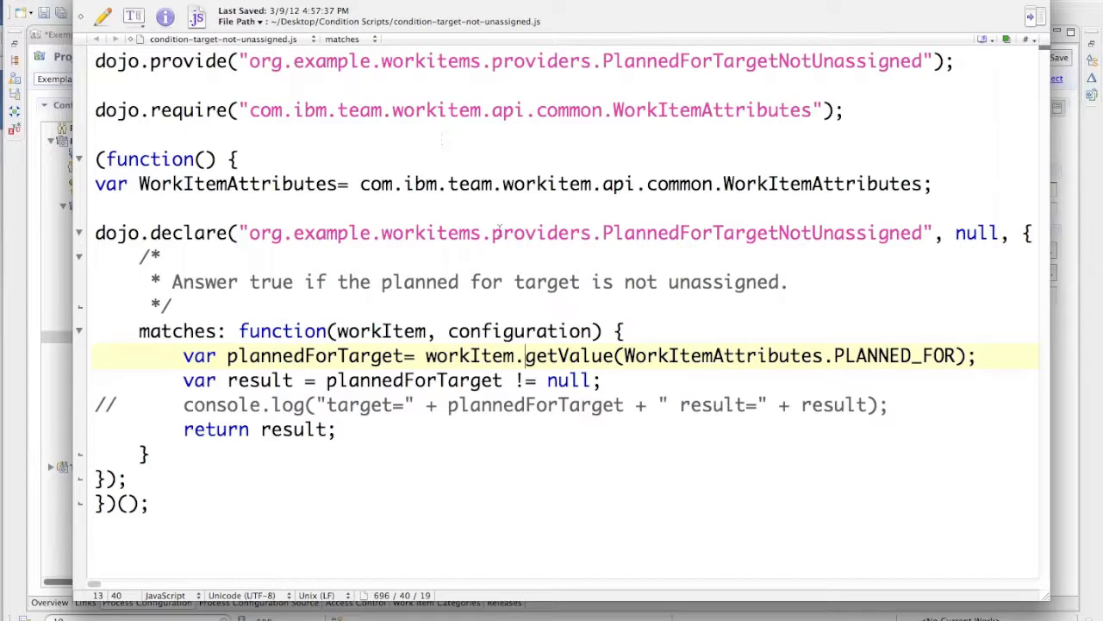
double_click(196, 330)
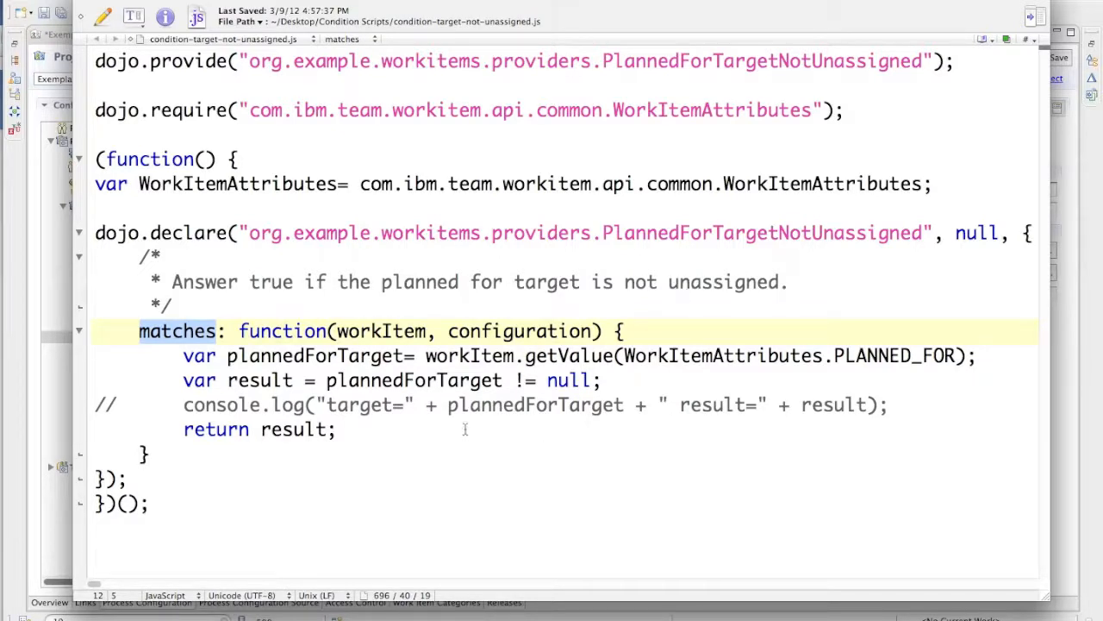
double_click(469, 355)
triple_click(304, 355)
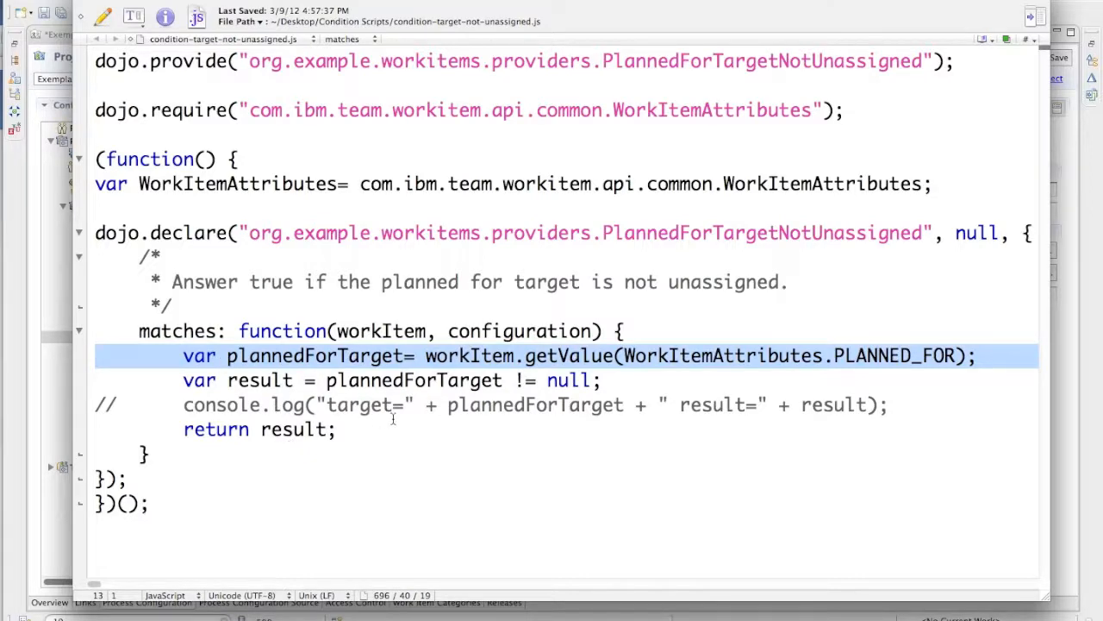
- Switch back to the Eclipse client and open the team Operation Behavior of Save Work Item (server) for Everyone (default)
key("super+Tab")
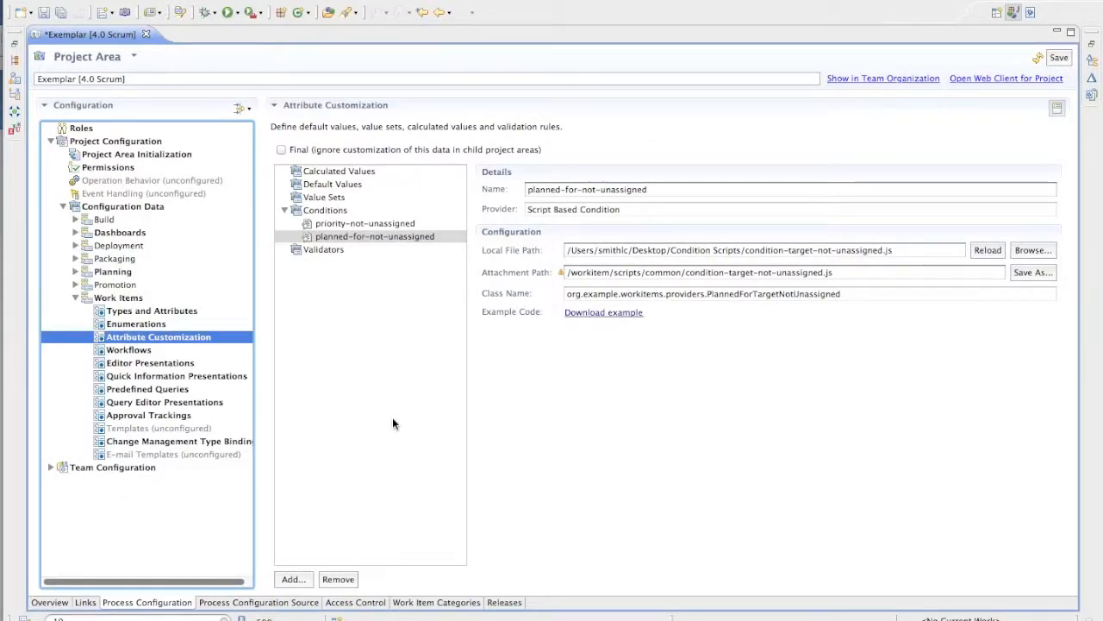
left_click(50, 466)
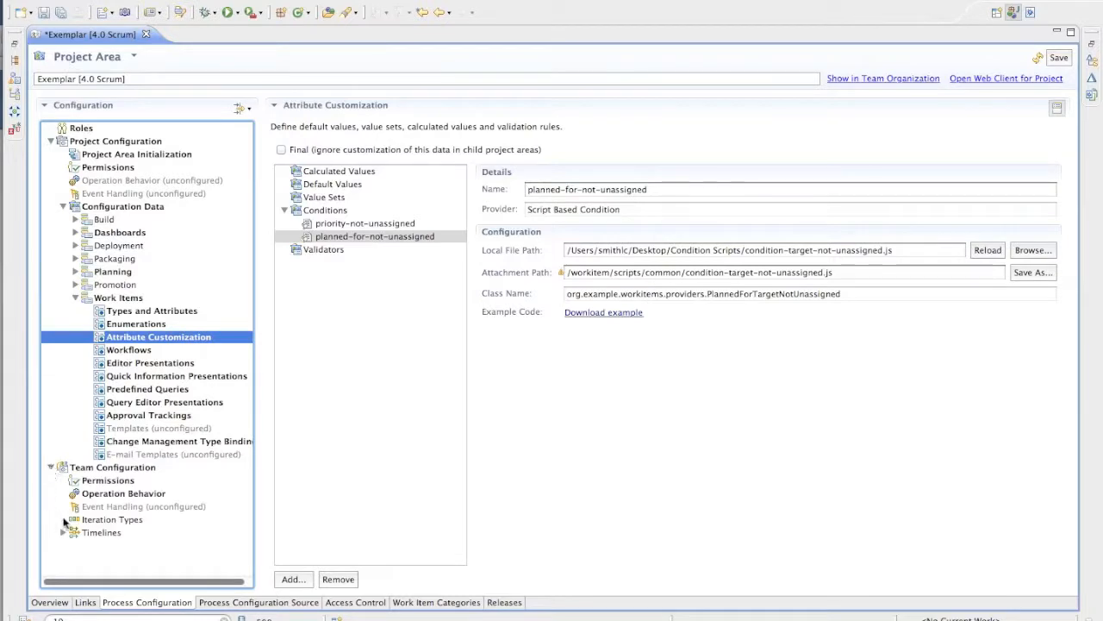
left_click(109, 496)
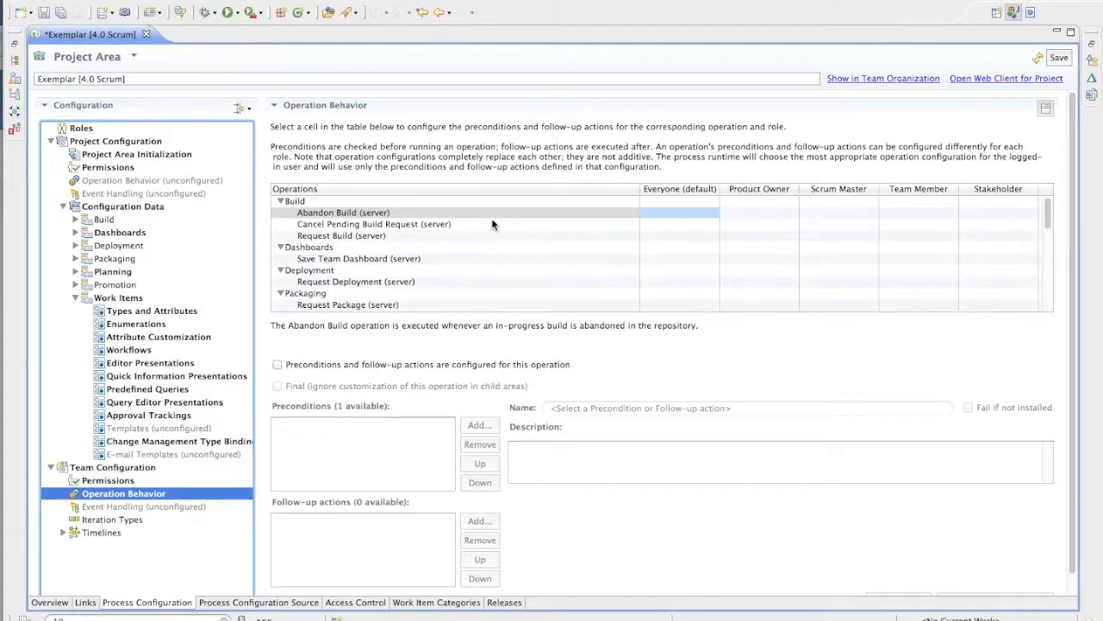
scroll(492, 225, "down", 5)
scroll(492, 225, "down", 8)
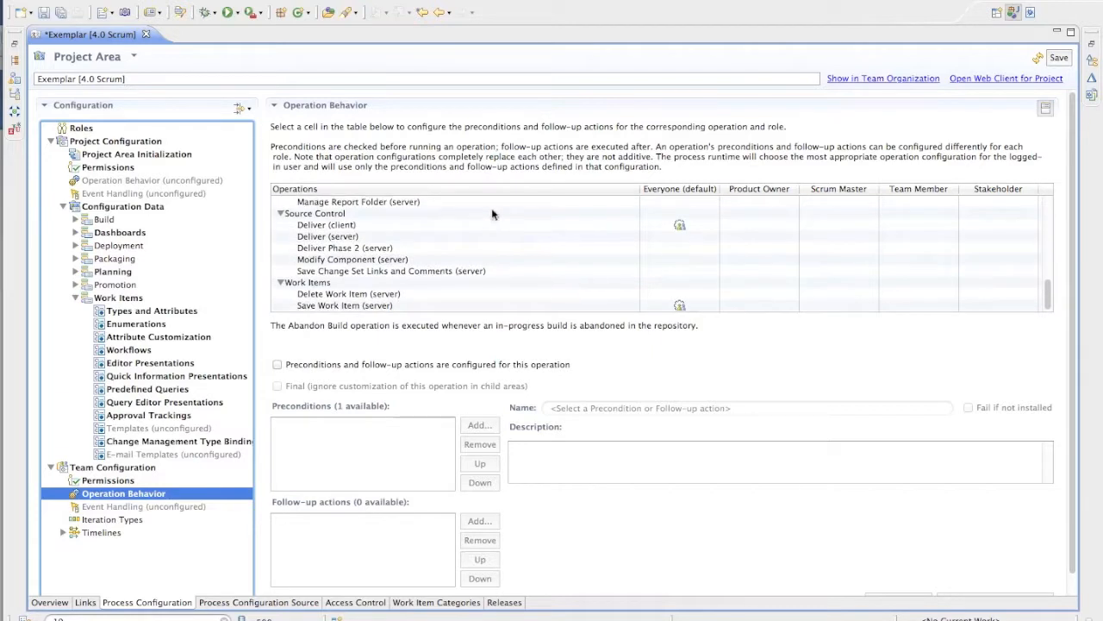
left_click(377, 308)
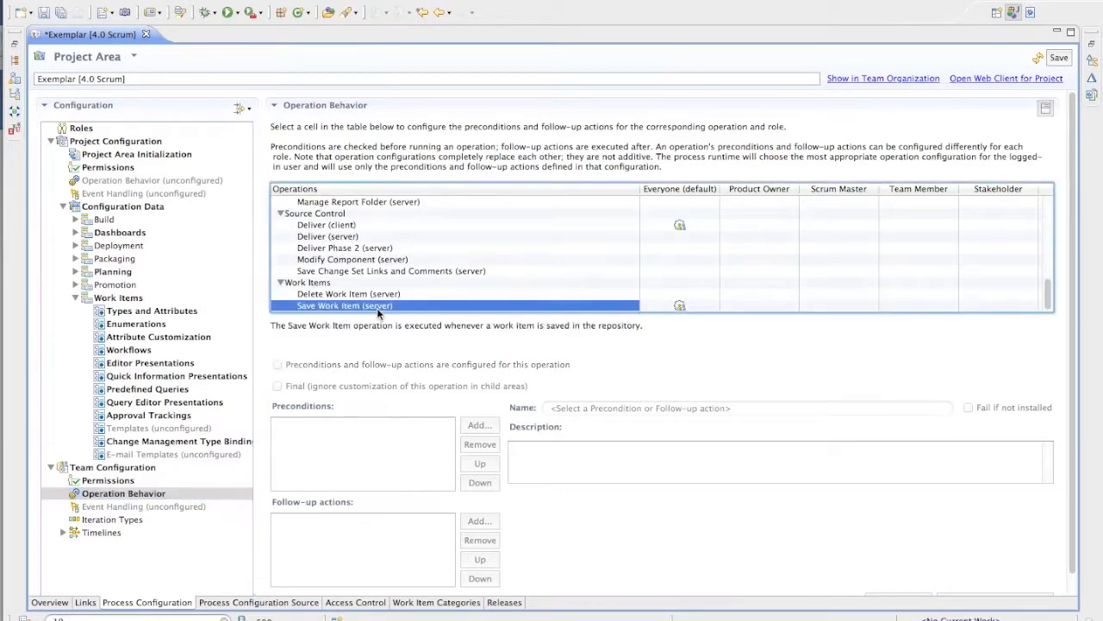
left_click(682, 307)
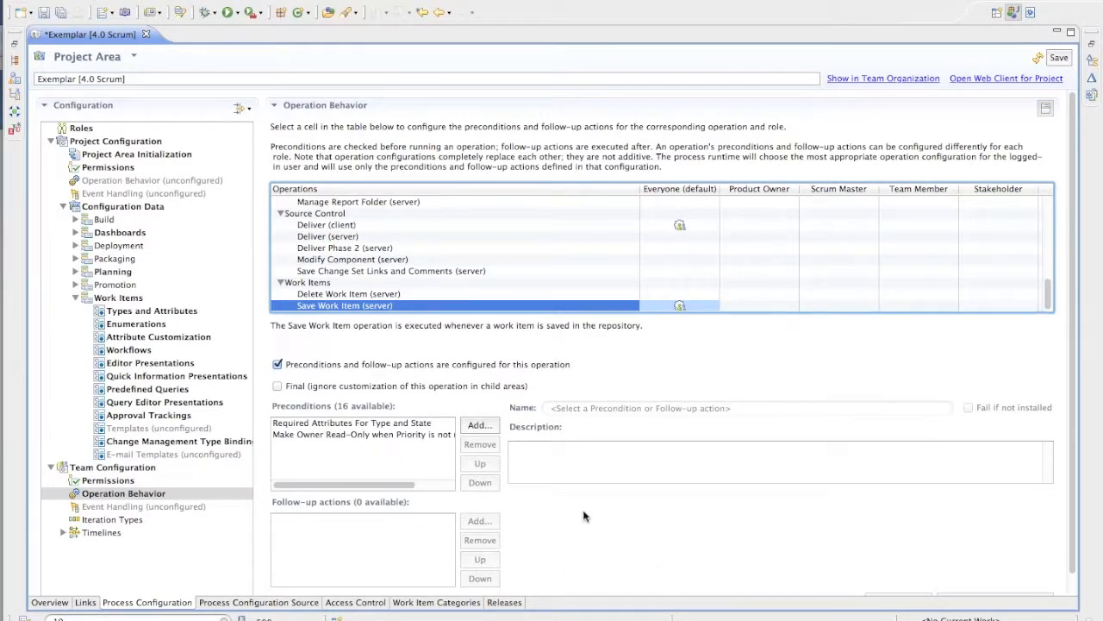
- Add the Read-Only Attributes For Condition precondition to the Save Work Item operation
left_click(479, 425)
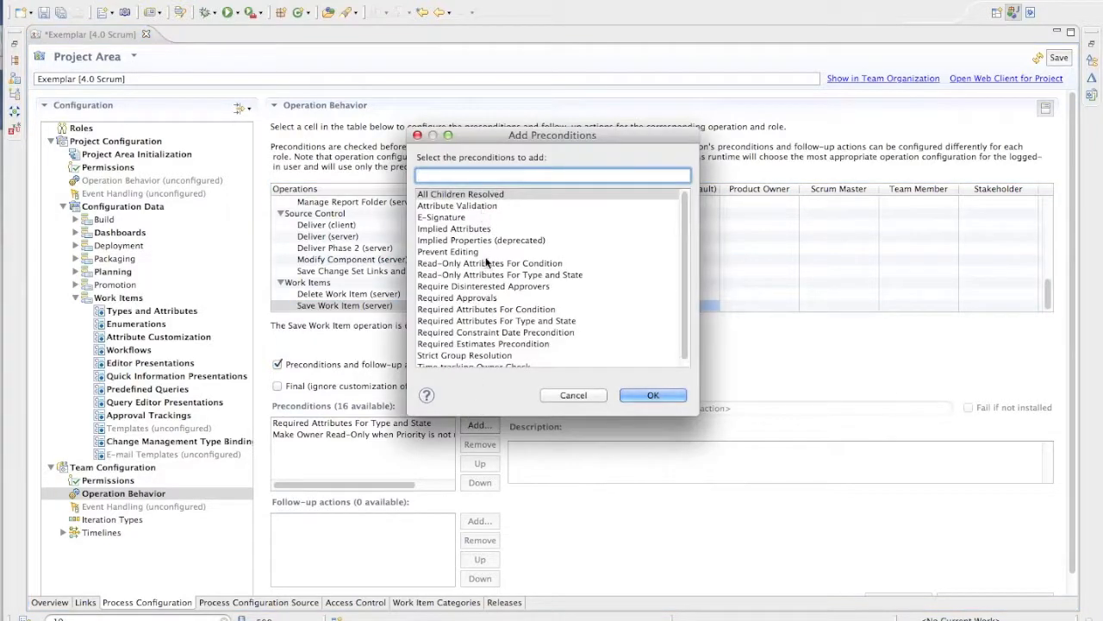
left_click(485, 266)
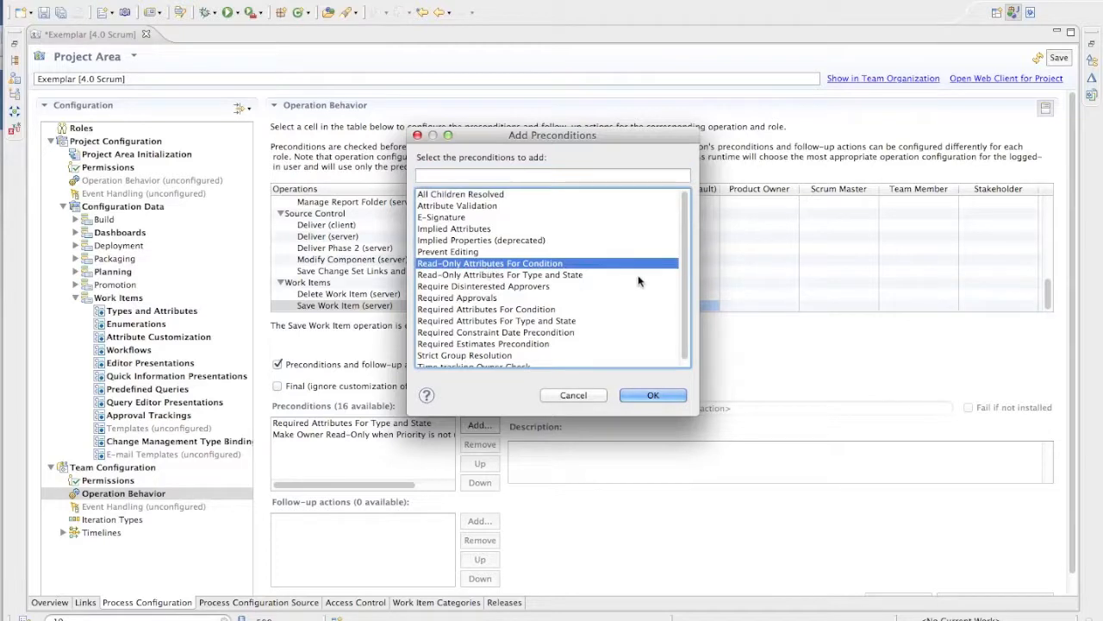
left_click(661, 395)
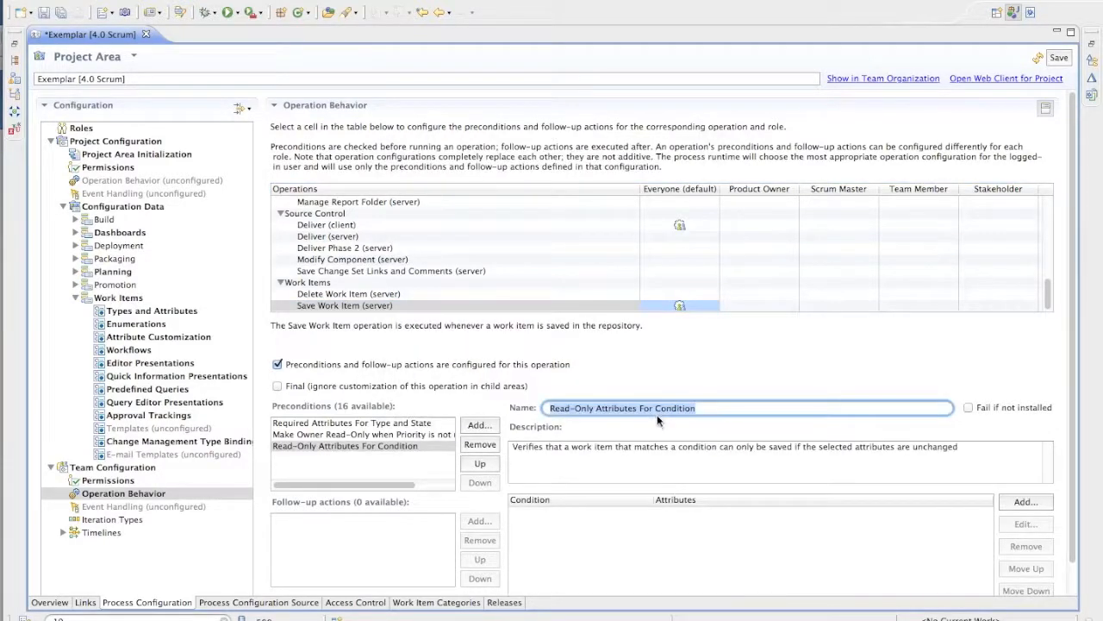
- Rename the new precondition "Make Filed Against Read-Only when Planned For is Not Unassigned"
triple_click(638, 407)
type("Mak")
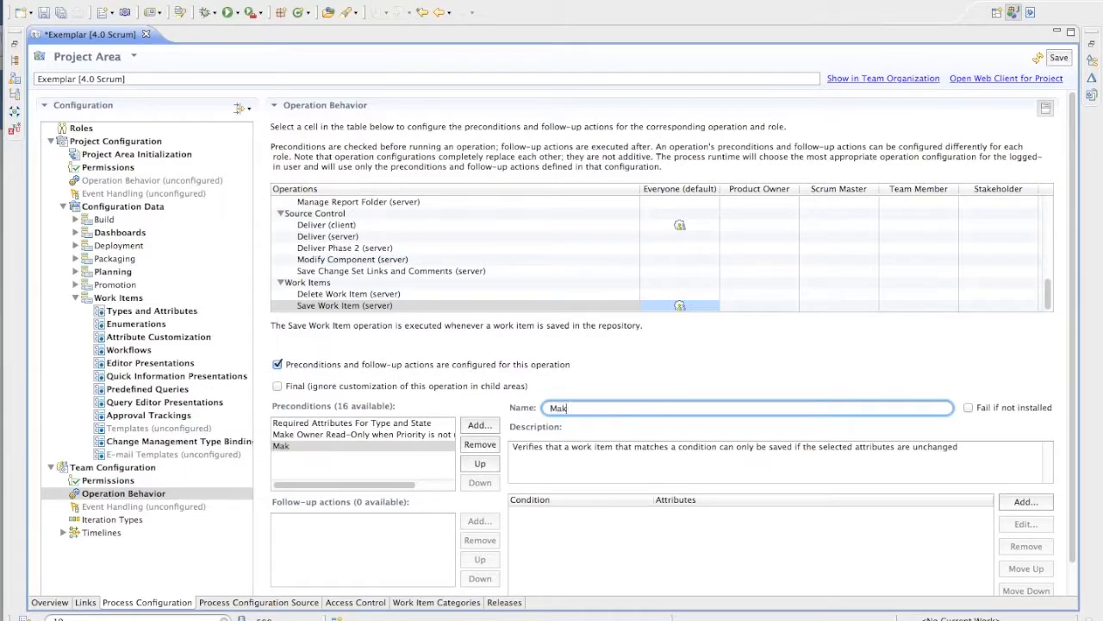
type("e Filed Against Read-on")
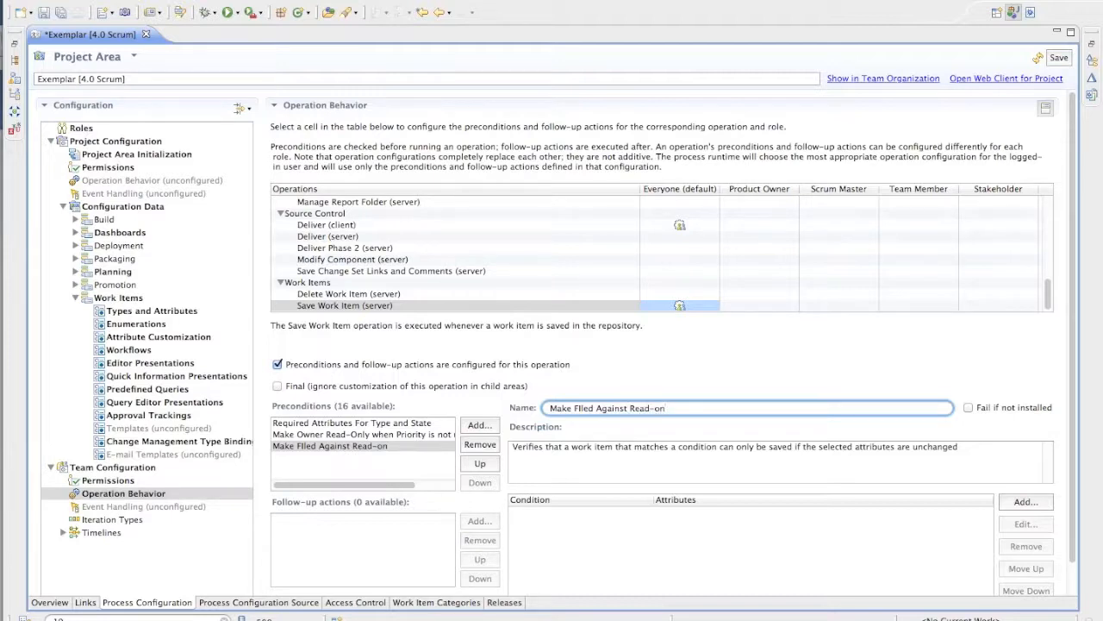
type("nly when Planned For is Not")
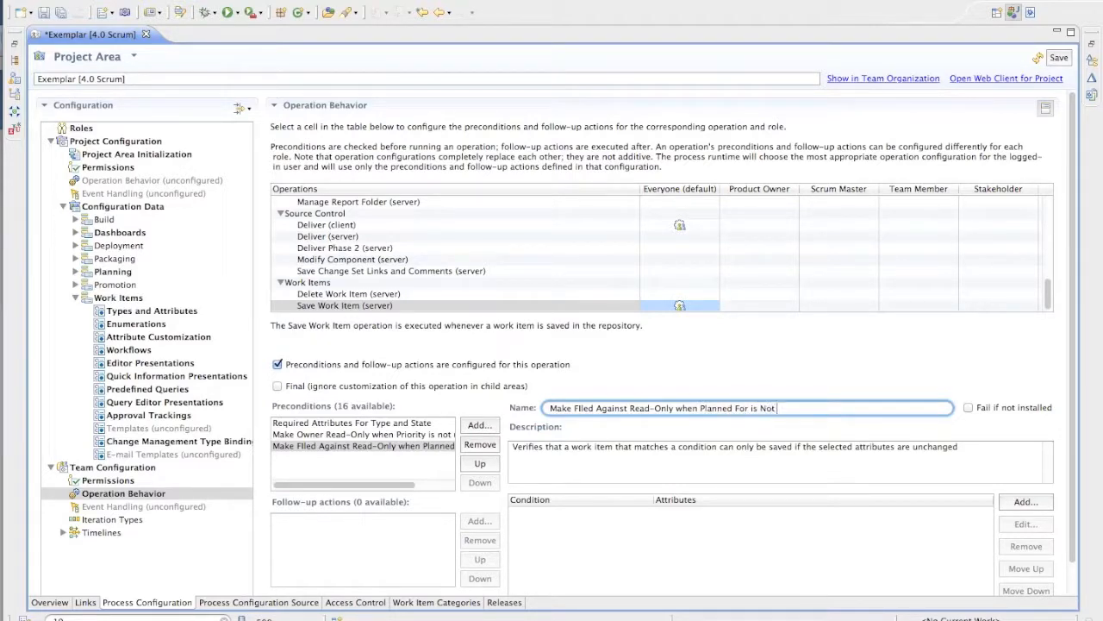
type("gned")
- Add a read-only rule for Filed Against under the planned-for-not-unassigned condition to the precondition, and save the project area
left_click(1016, 504)
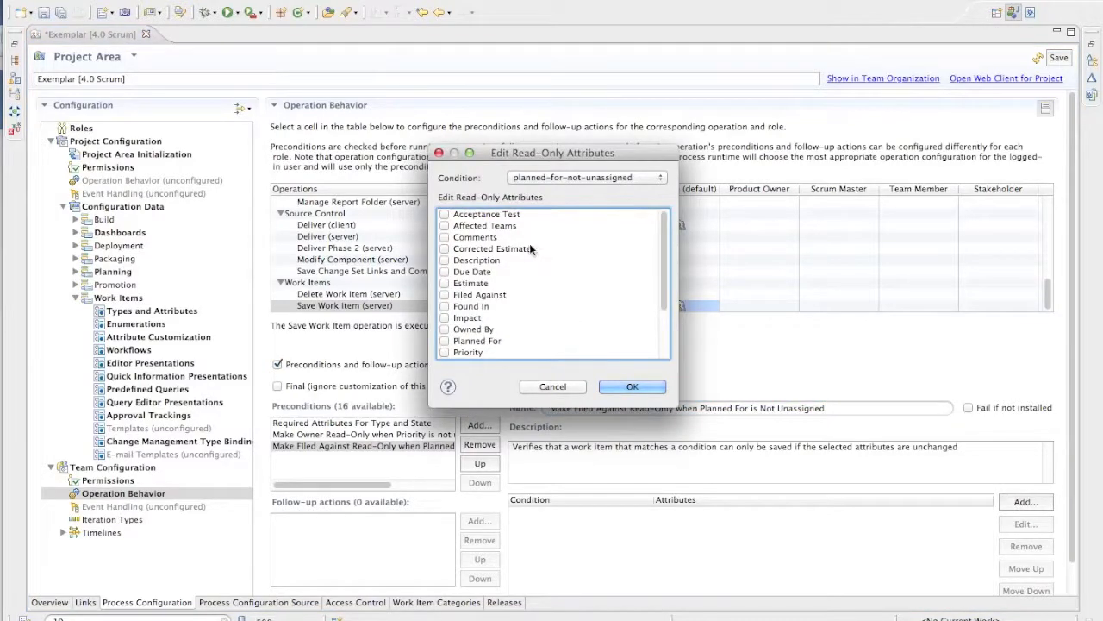
scroll(509, 263, "down", 1)
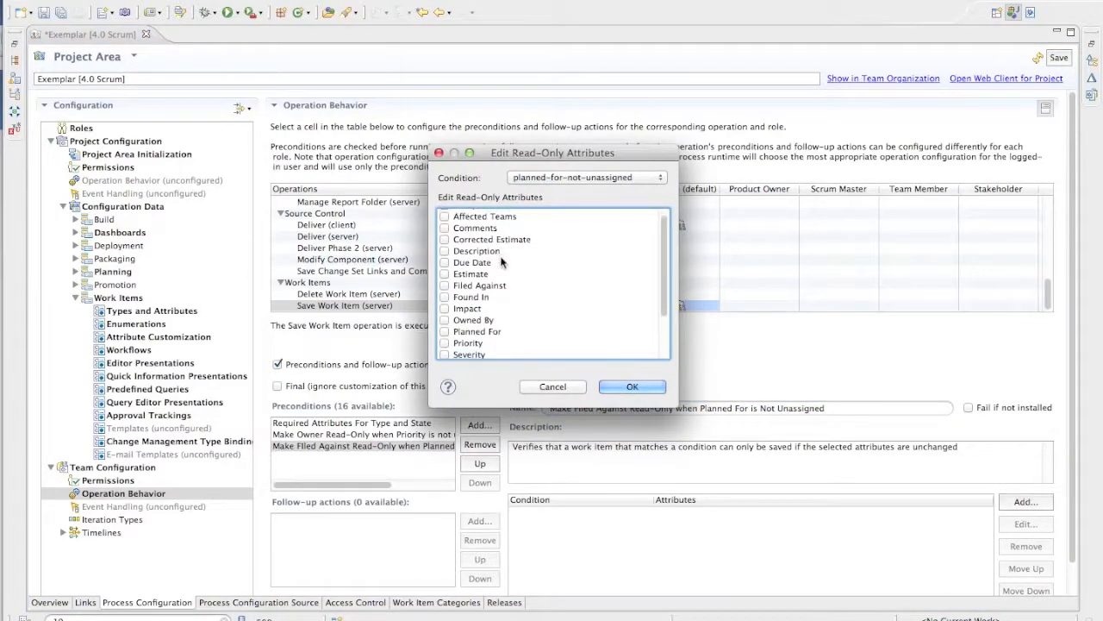
scroll(503, 262, "down", 3)
scroll(503, 262, "down", 1)
scroll(502, 262, "up", 4)
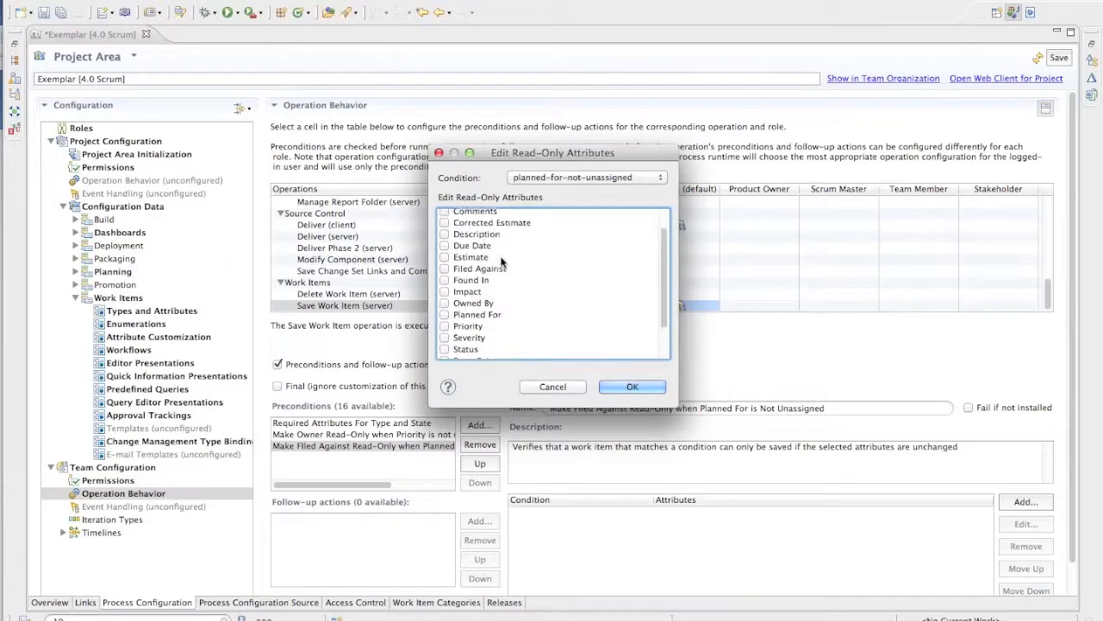
scroll(503, 262, "up", 1)
left_click(444, 294)
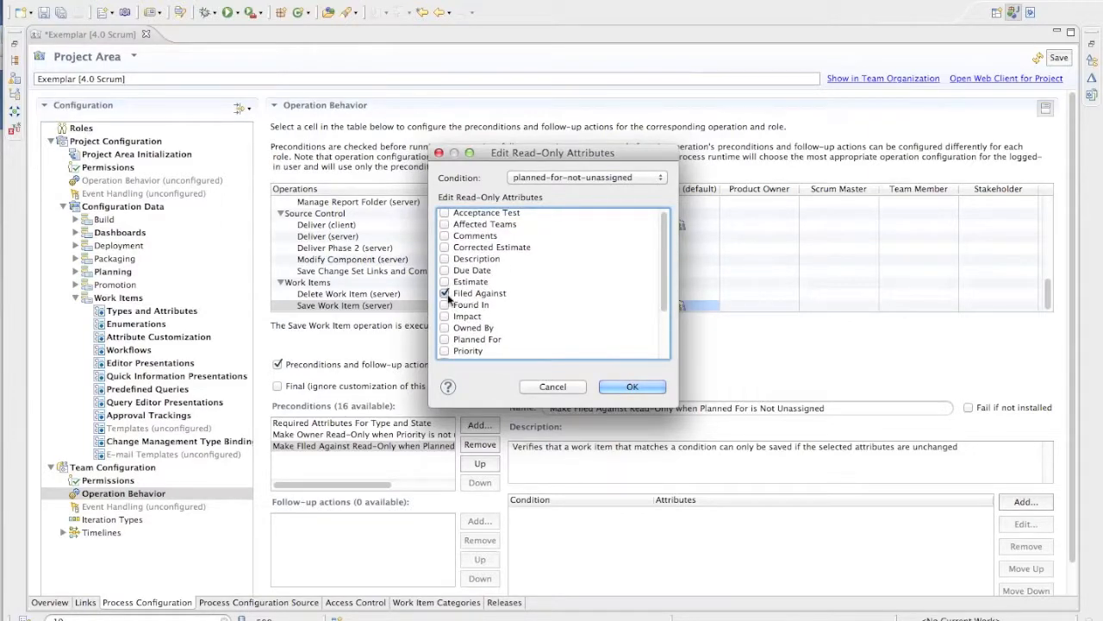
left_click(627, 180)
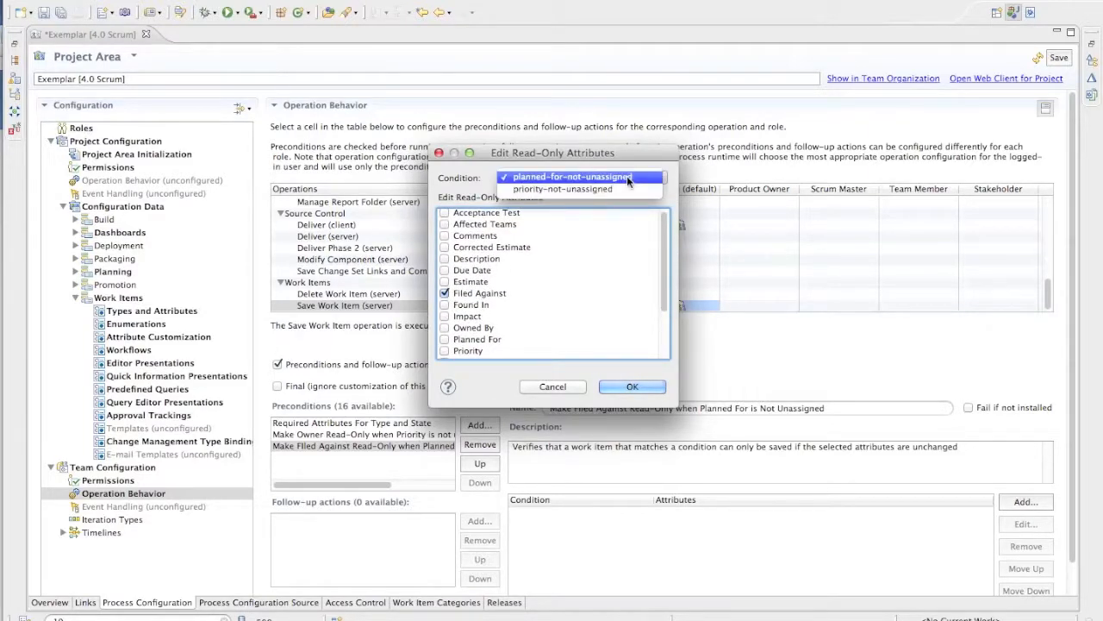
left_click(629, 178)
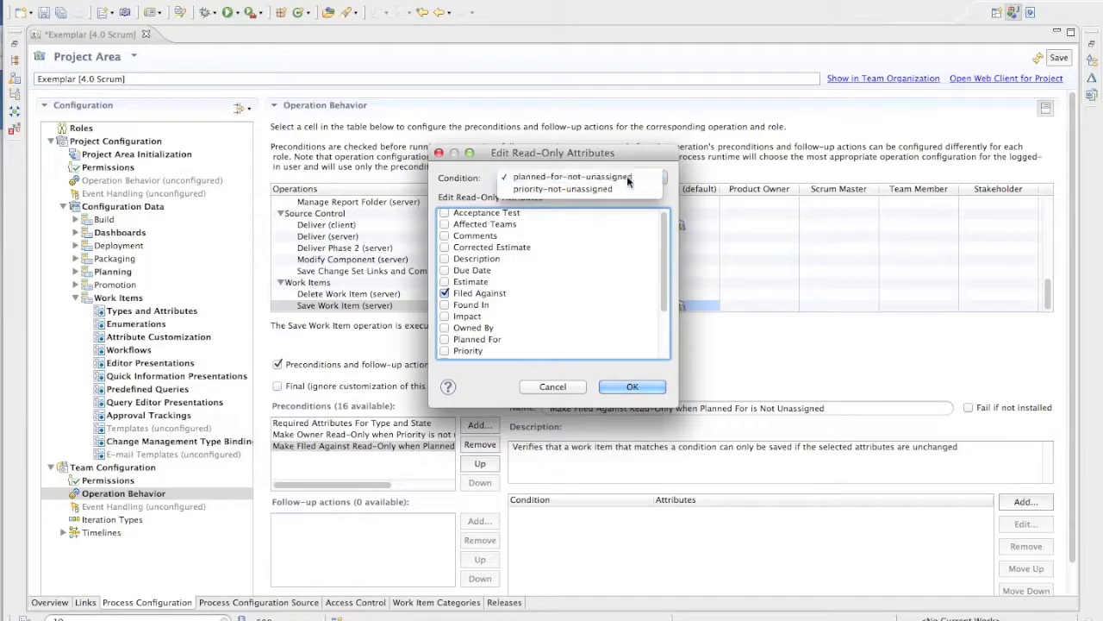
left_click(638, 388)
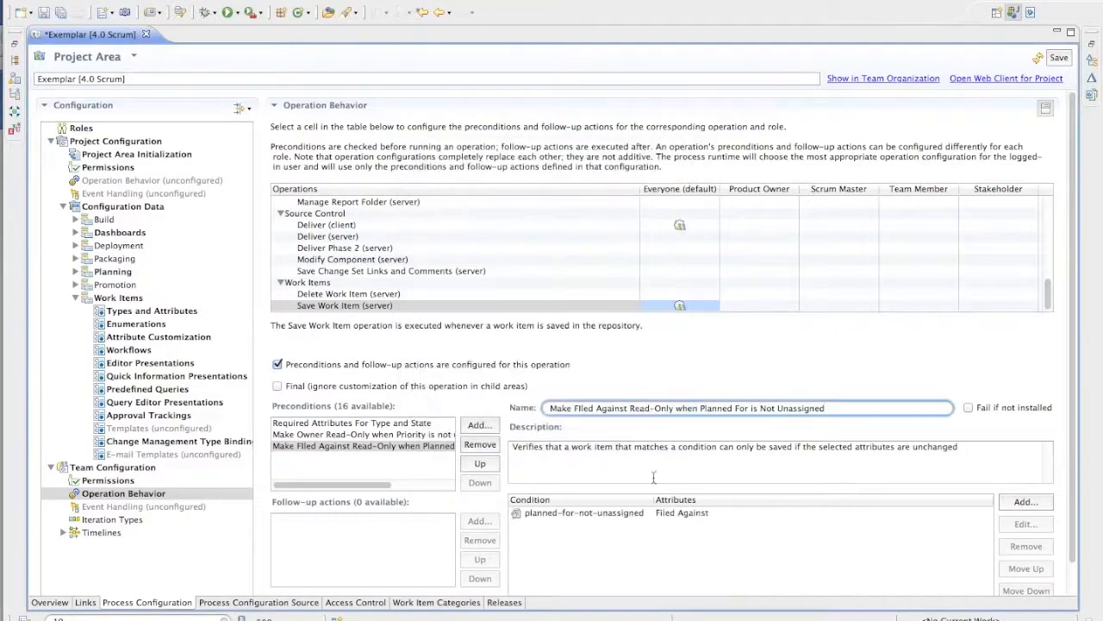
left_click(566, 514)
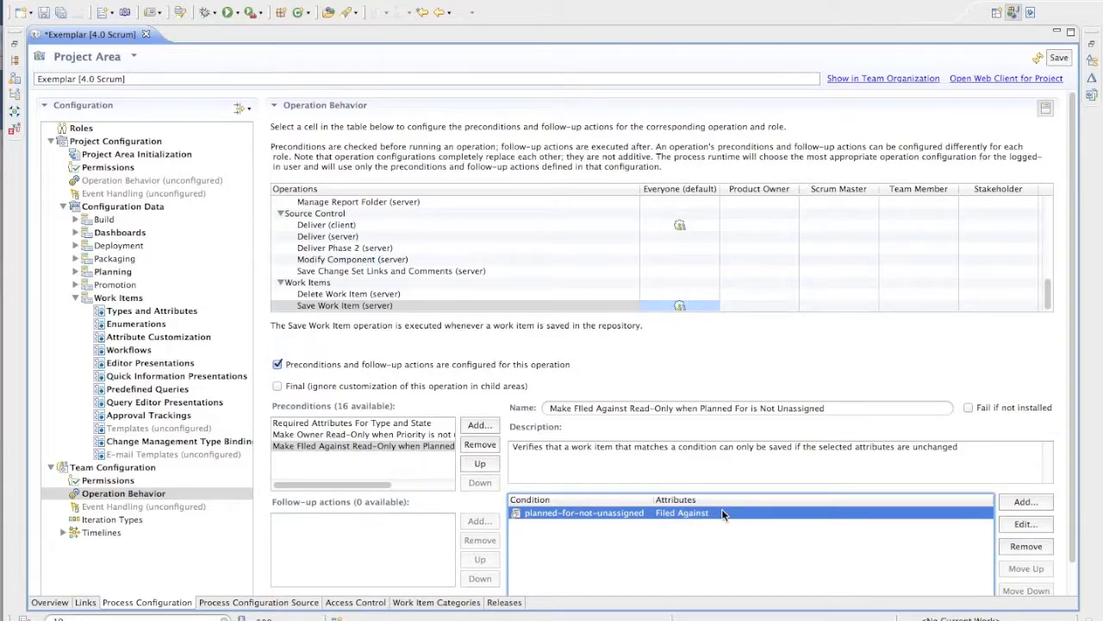
left_click(1059, 58)
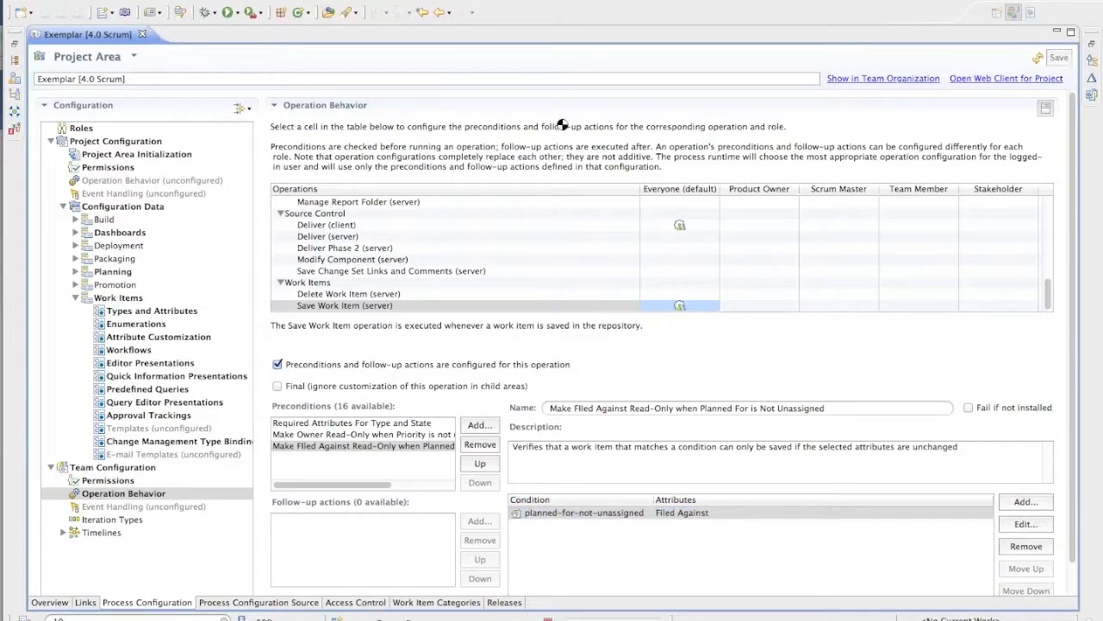
- Switch to the web browser, reload Defect 19, and check whether Filed Against is editable while Planned For is Unassigned
key("super+Tab")
key("super+Tab")
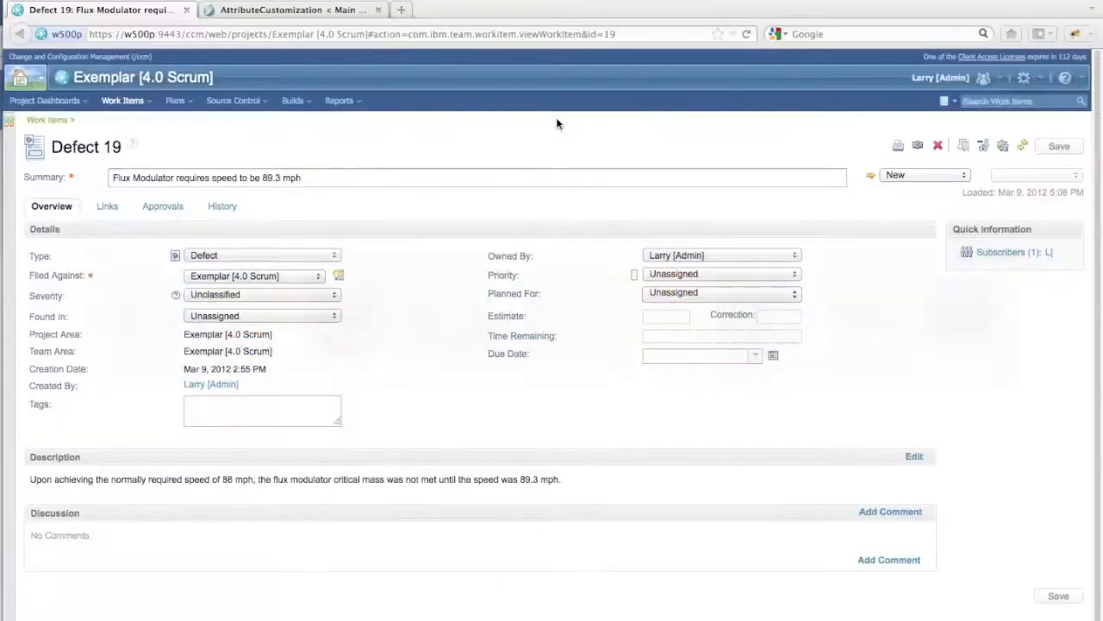
left_click(745, 35)
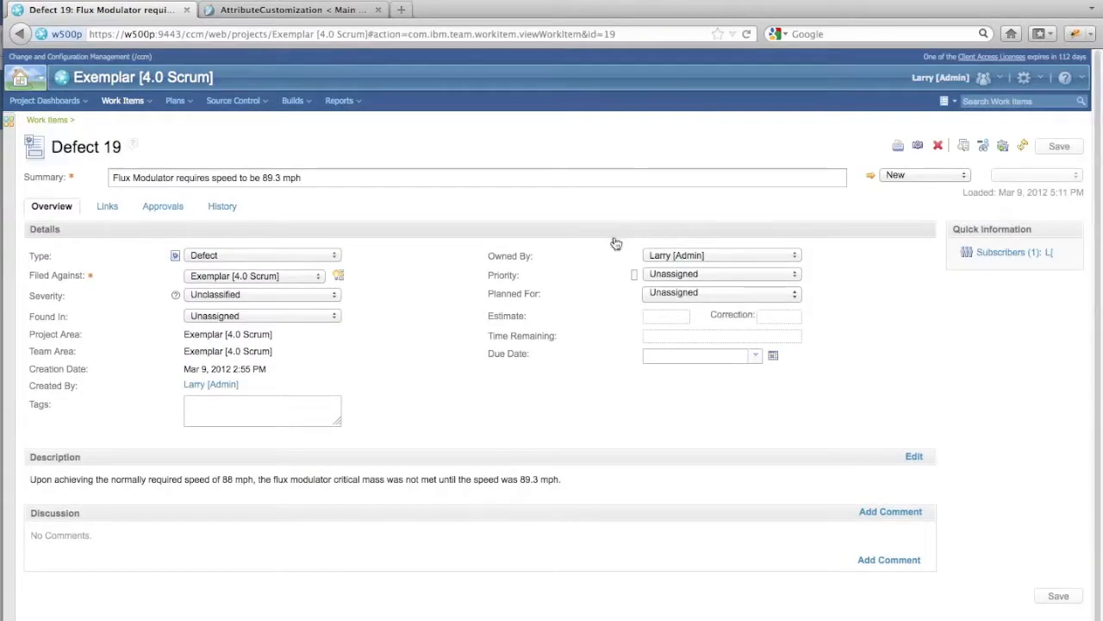
left_click(649, 317)
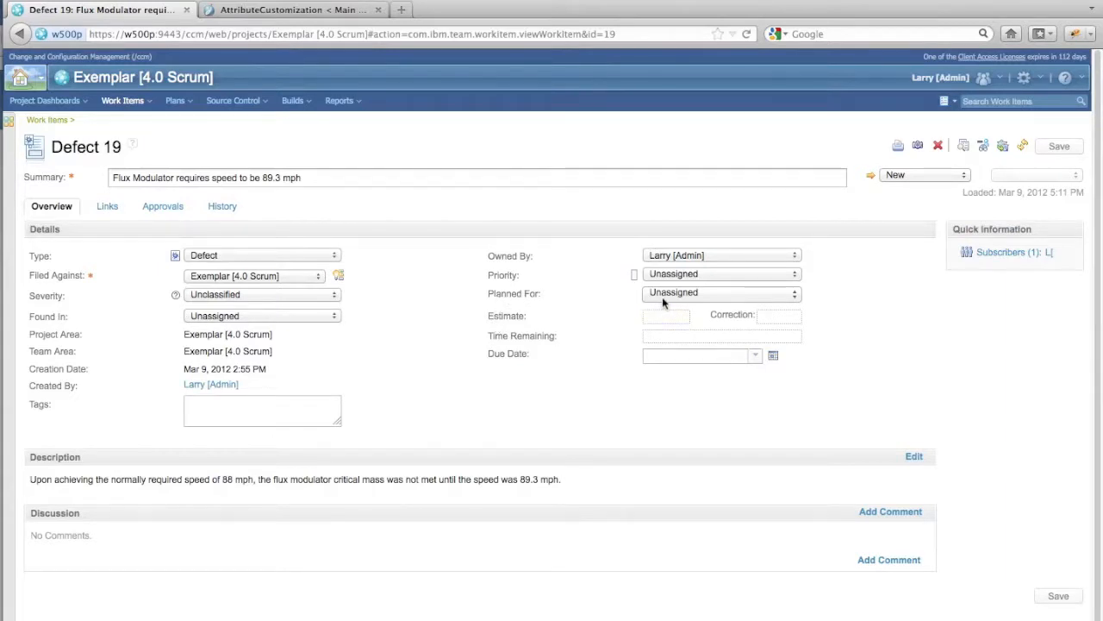
left_click(220, 272)
left_click(613, 290)
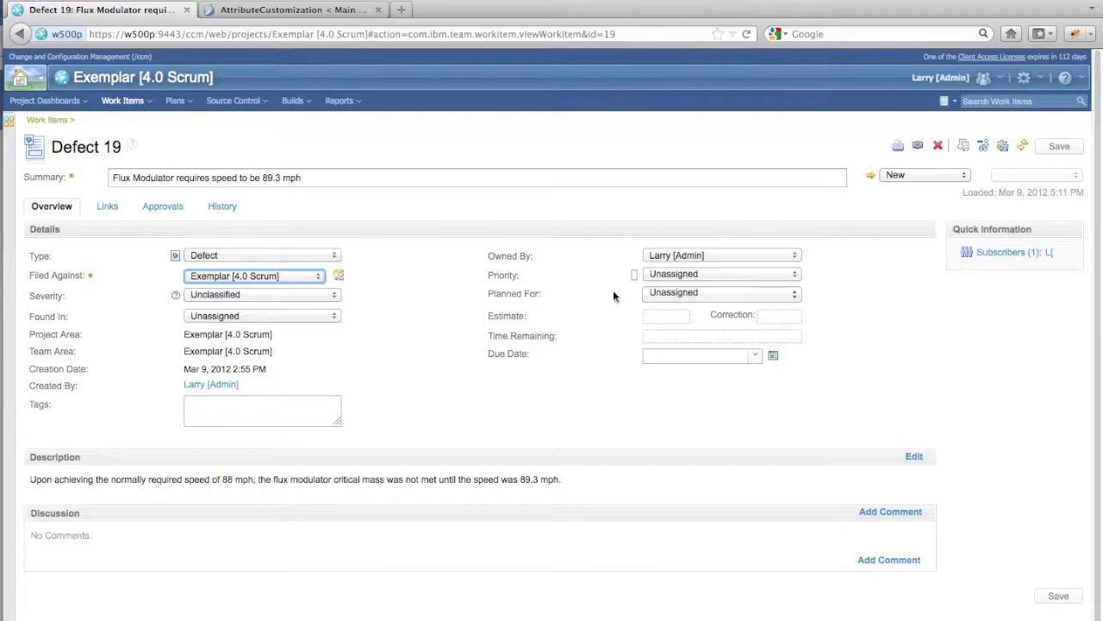
- Test the Filed Against rule on Defect 19 by setting Planned For to Sprint 1 (1.0) and back to Unassigned
left_click(677, 293)
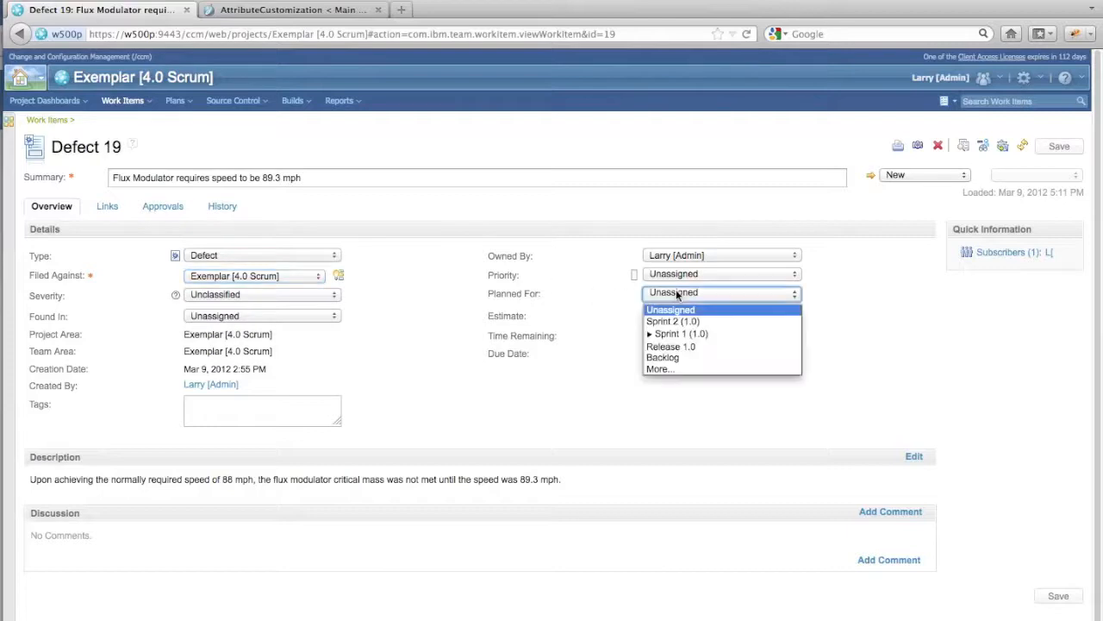
left_click(680, 334)
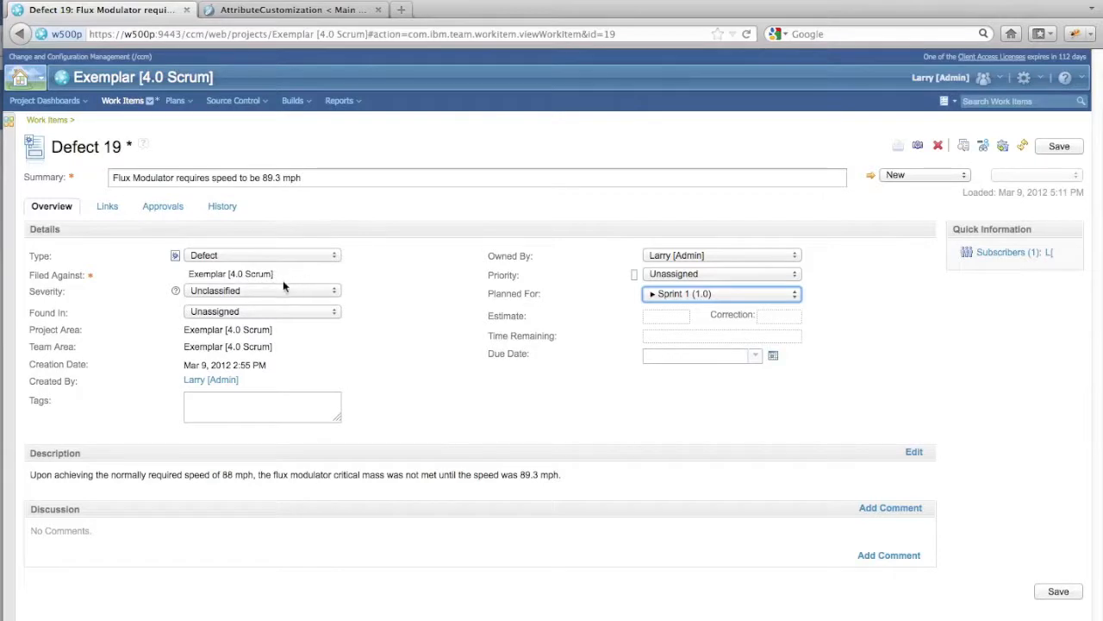
left_click(560, 405)
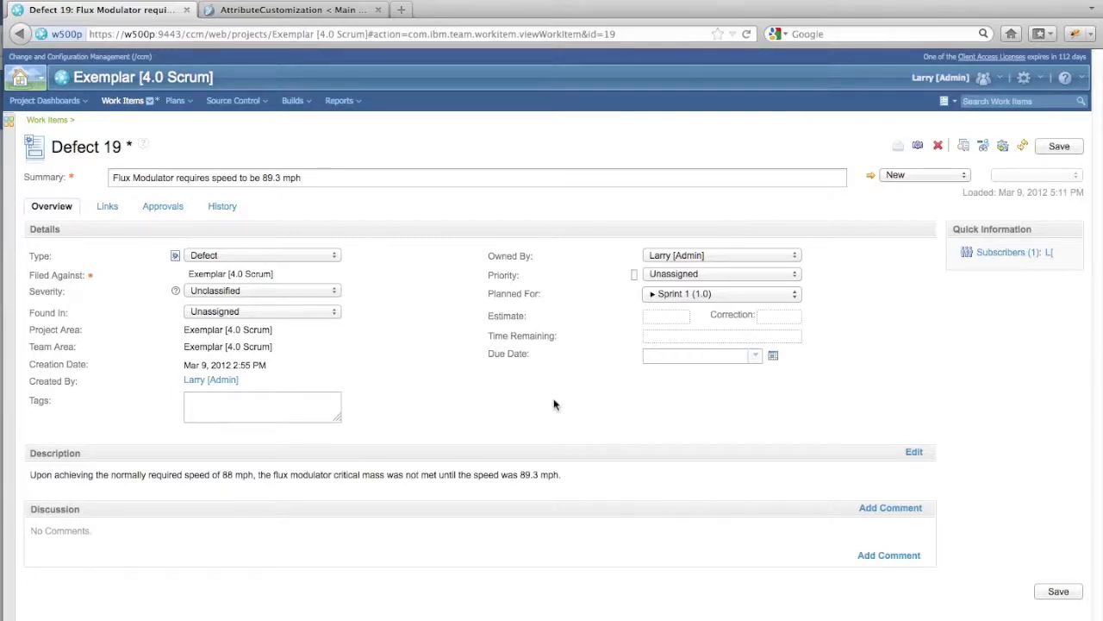
left_click(690, 294)
left_click(681, 308)
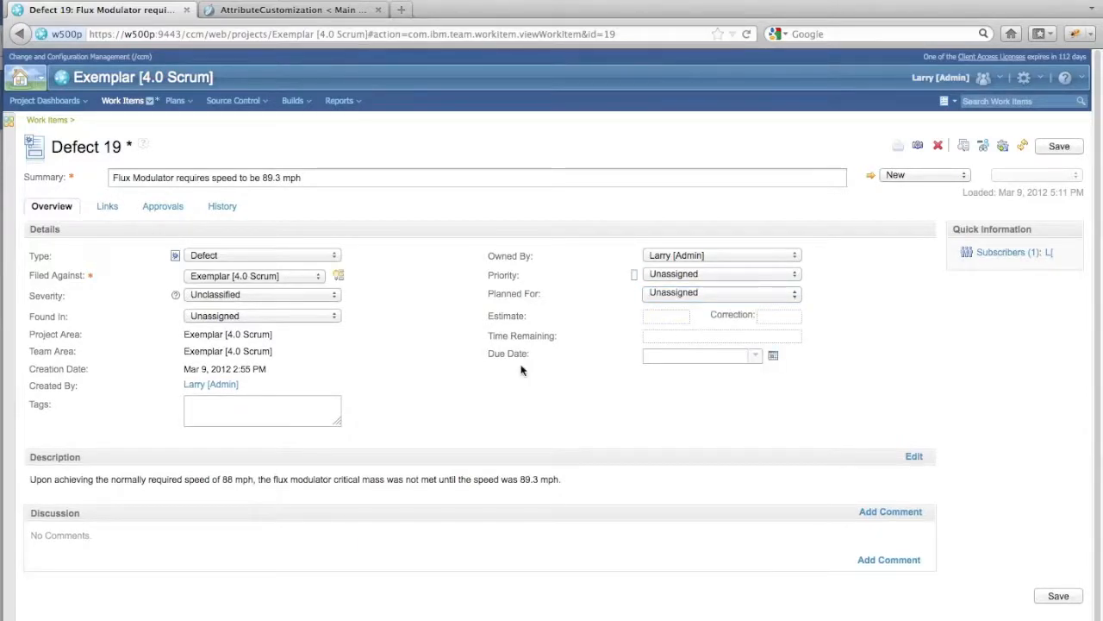